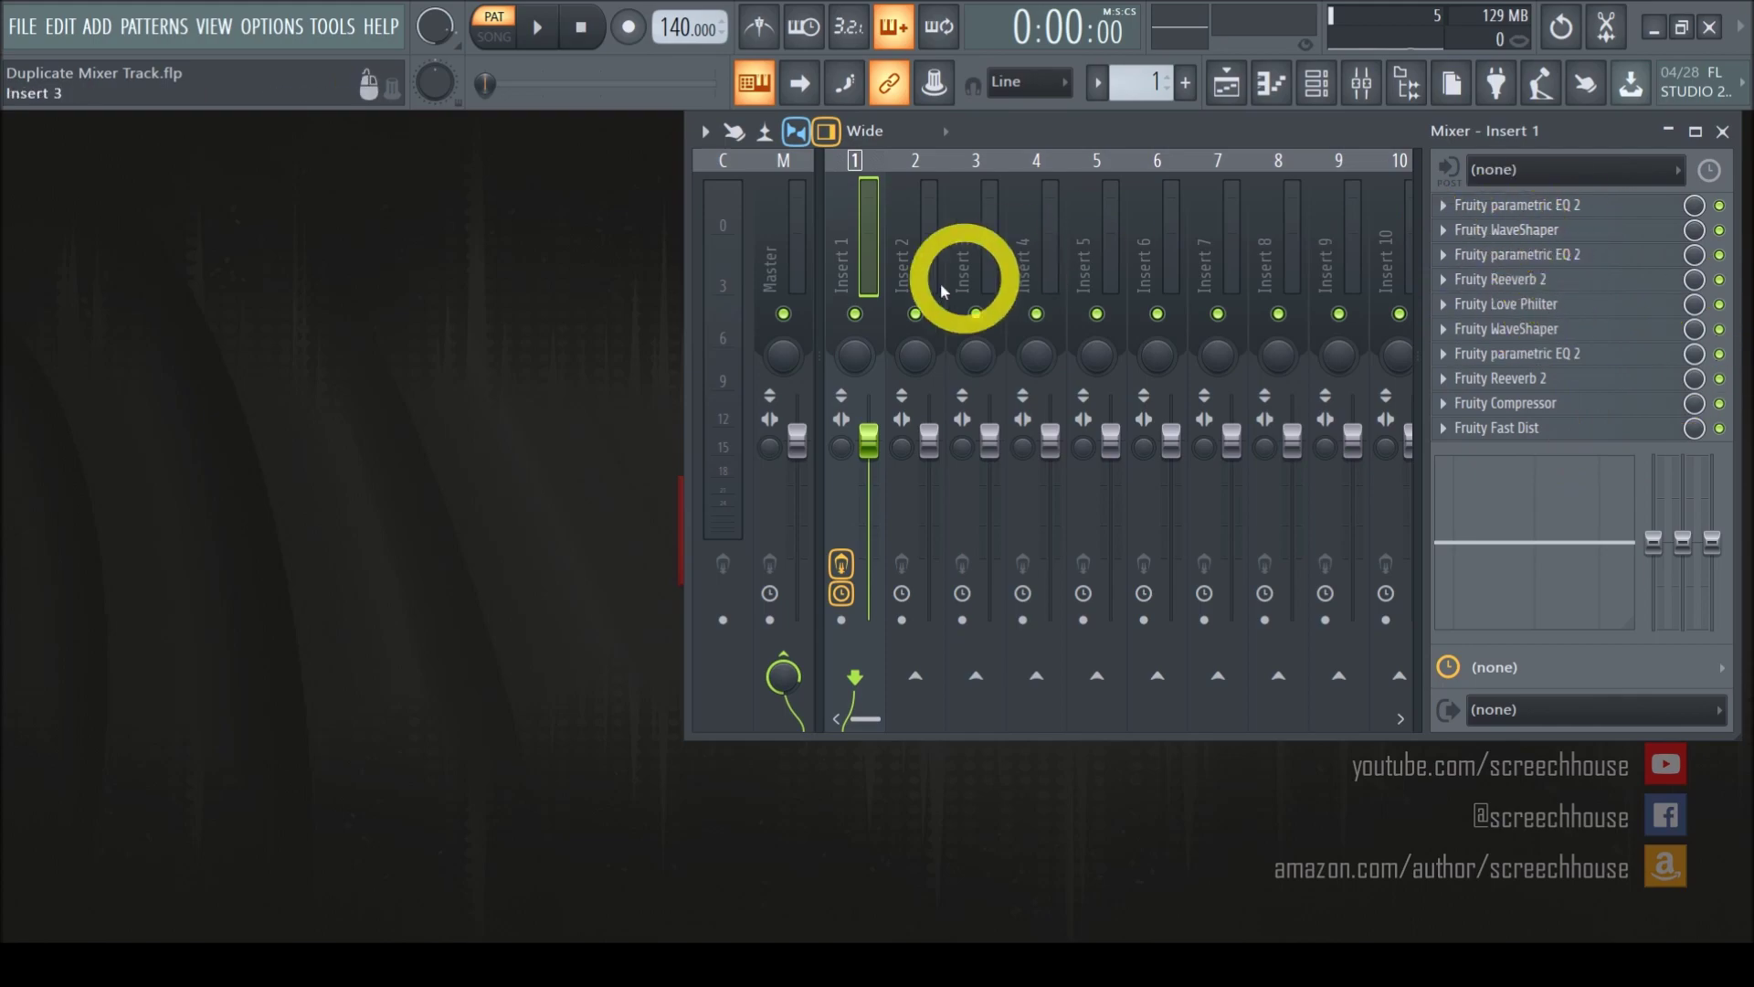
# Make the empty Insert 2 the active mixer track
pyautogui.click(903, 223)
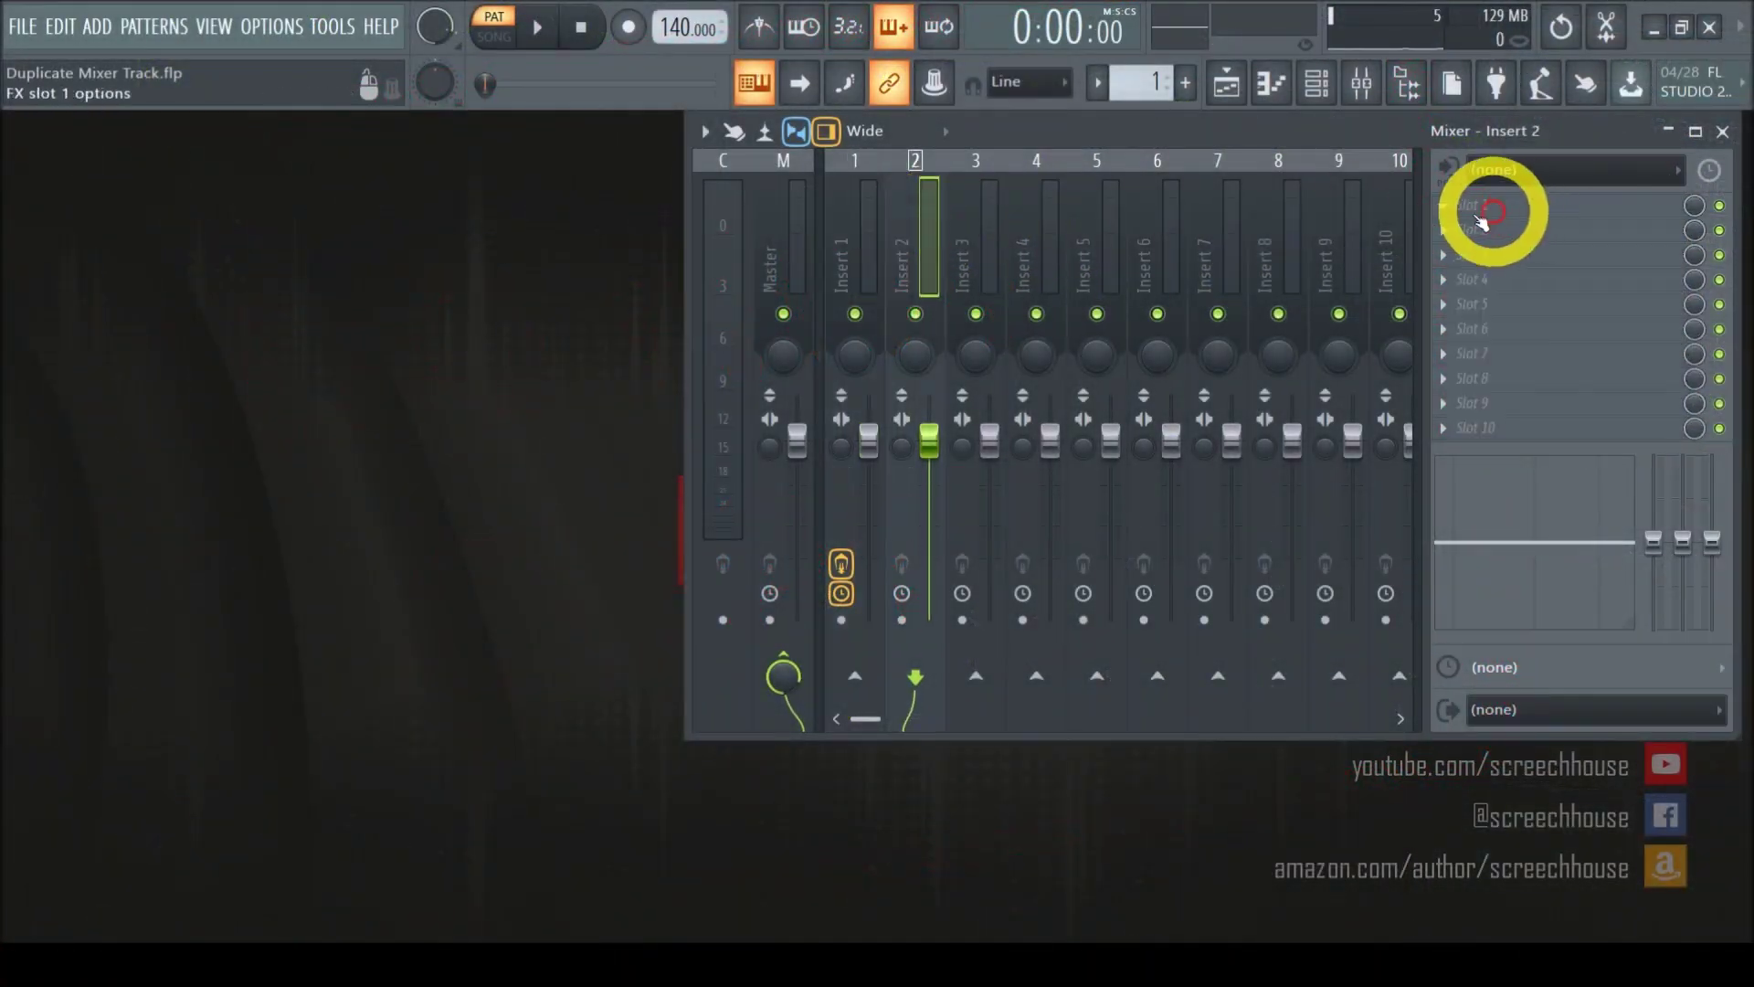
# Load Fruity Phaser into Insert 2's first slot and raise its minimum and maximum depth
pyautogui.click(1481, 217)
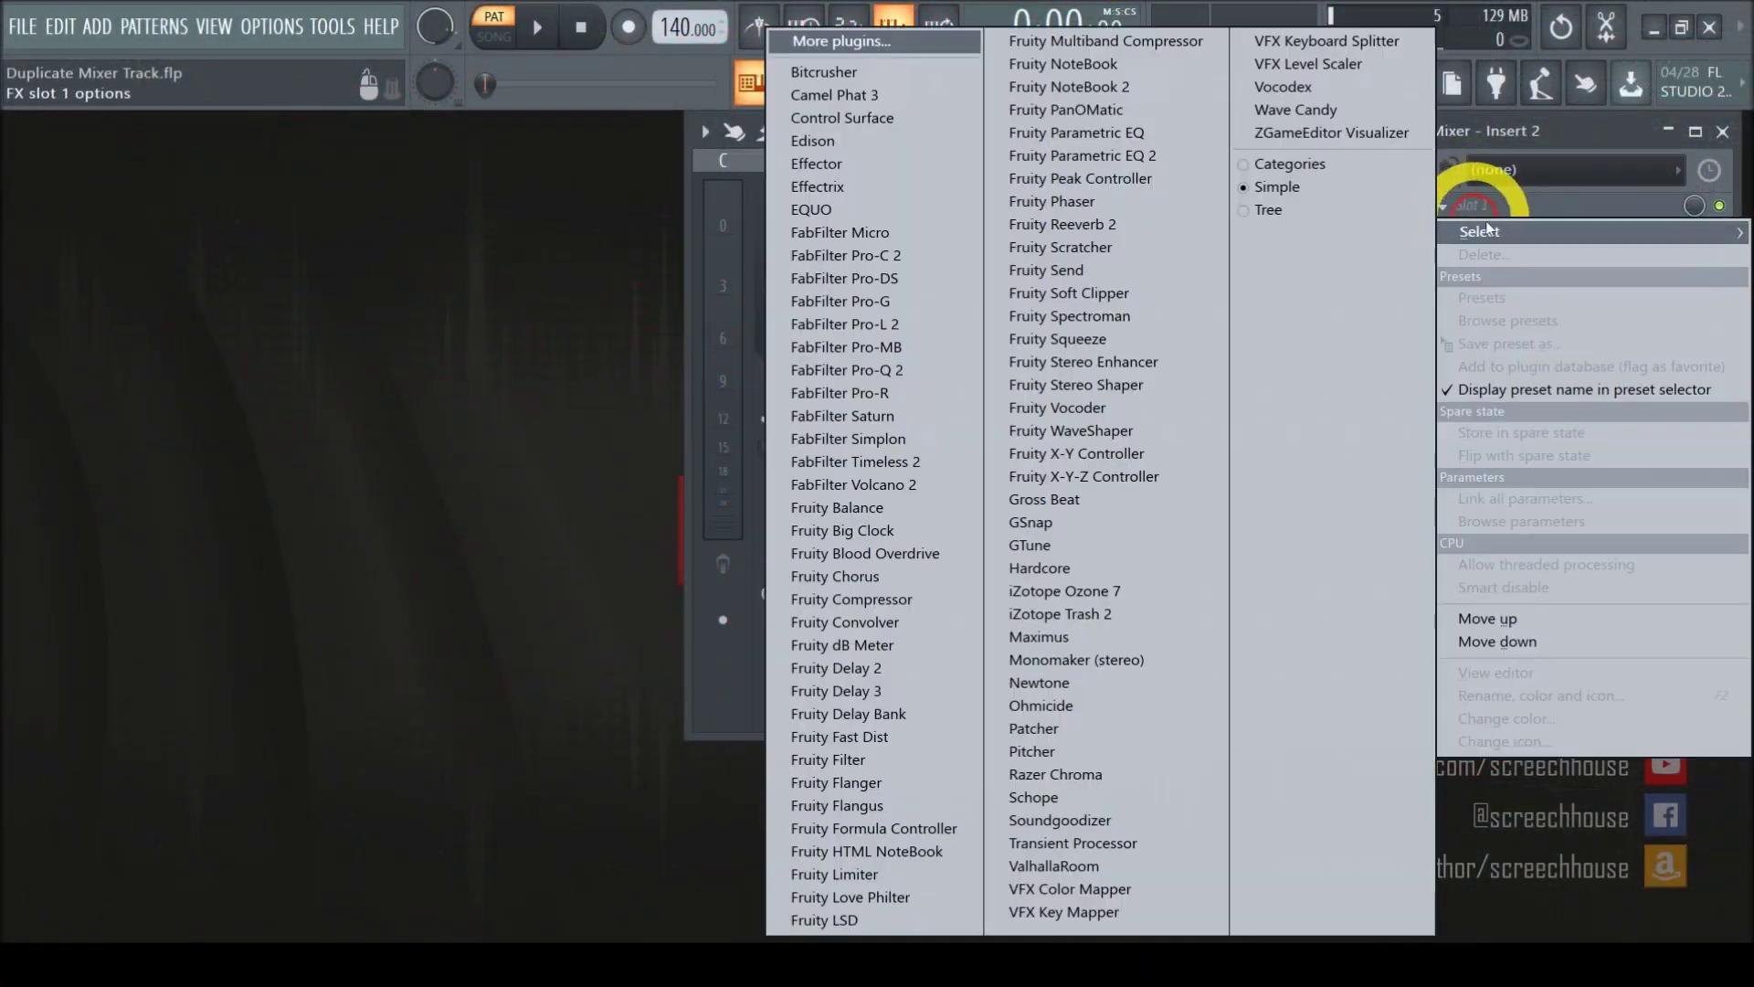
pyautogui.click(1080, 205)
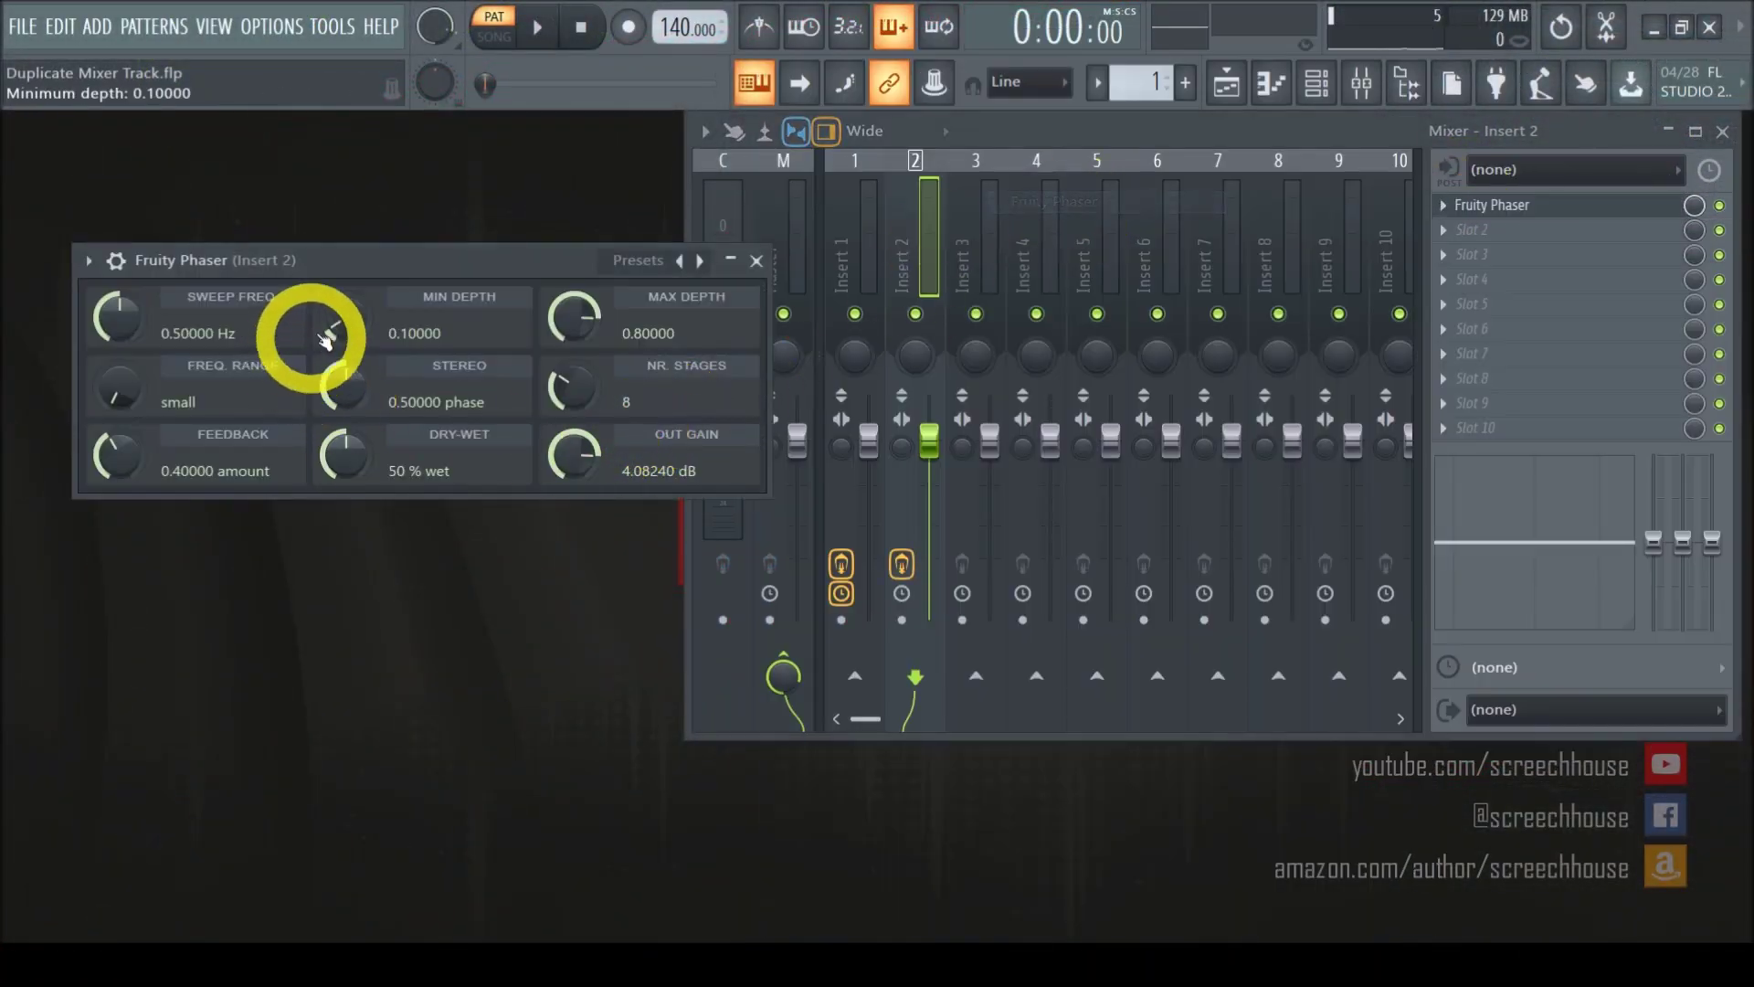
pyautogui.moveTo(327, 336); pyautogui.dragTo(329, 318)
pyautogui.moveTo(574, 316); pyautogui.dragTo(582, 280)
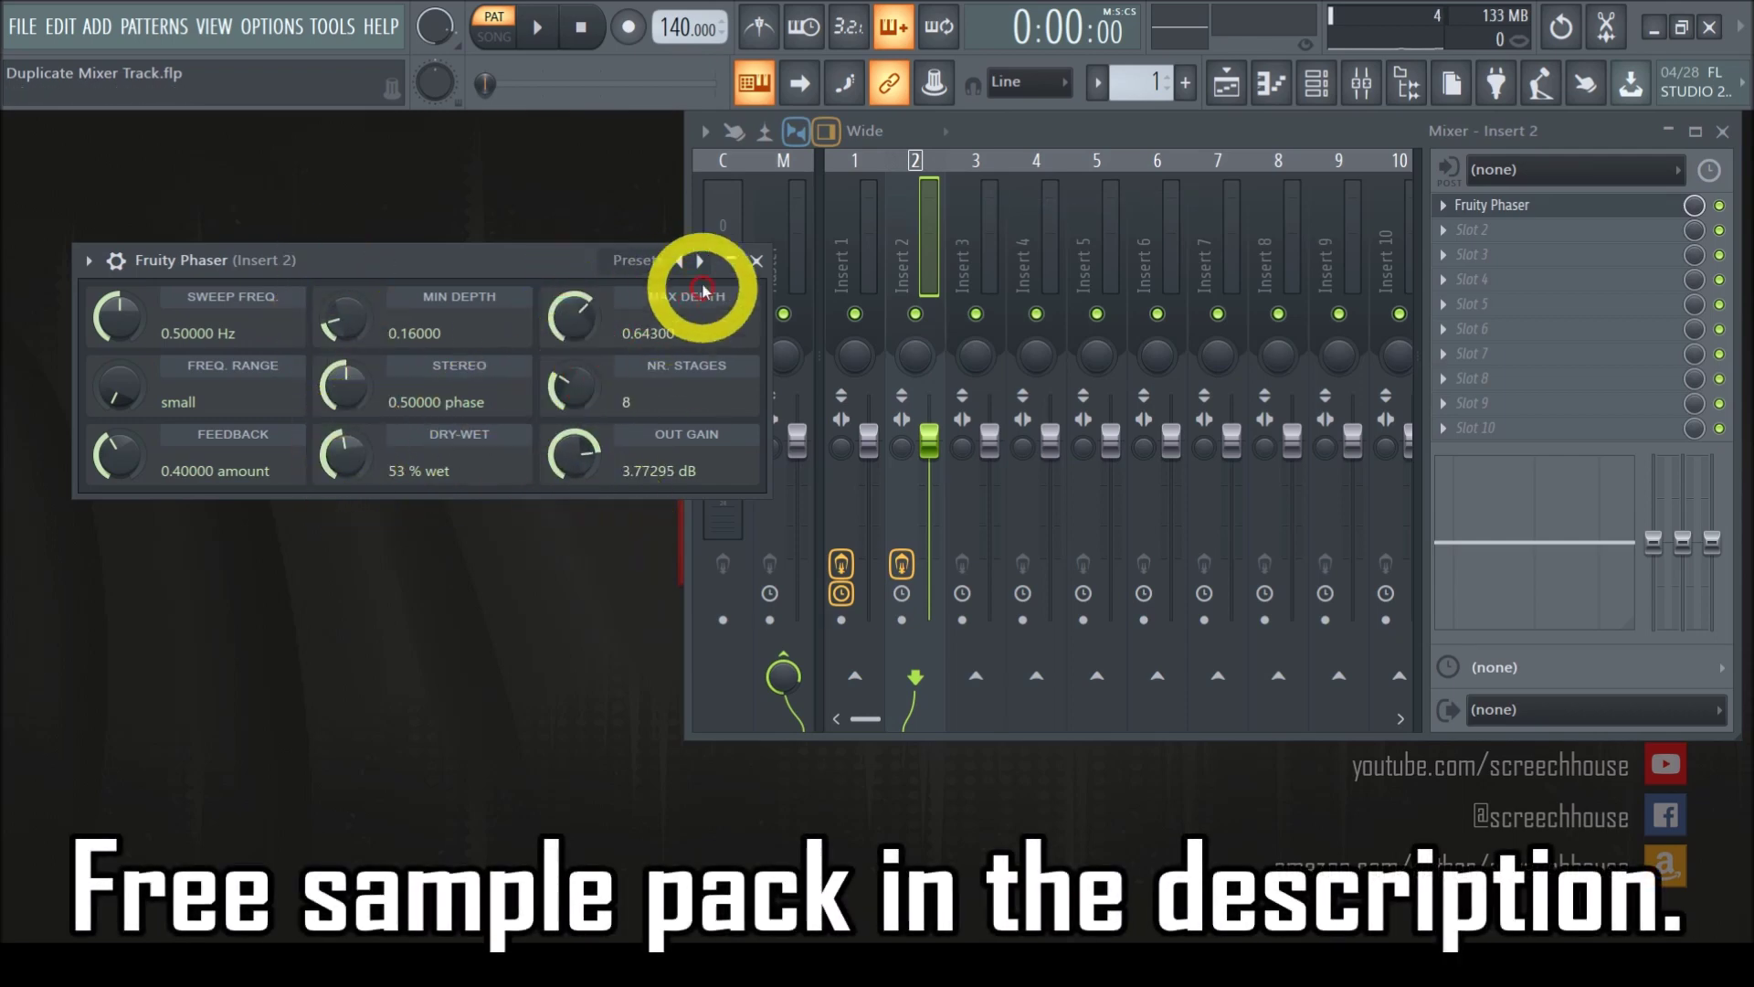
pyautogui.click(760, 262)
# Load Fruity Reeverb 2 into Insert 2's second slot
pyautogui.click(1481, 231)
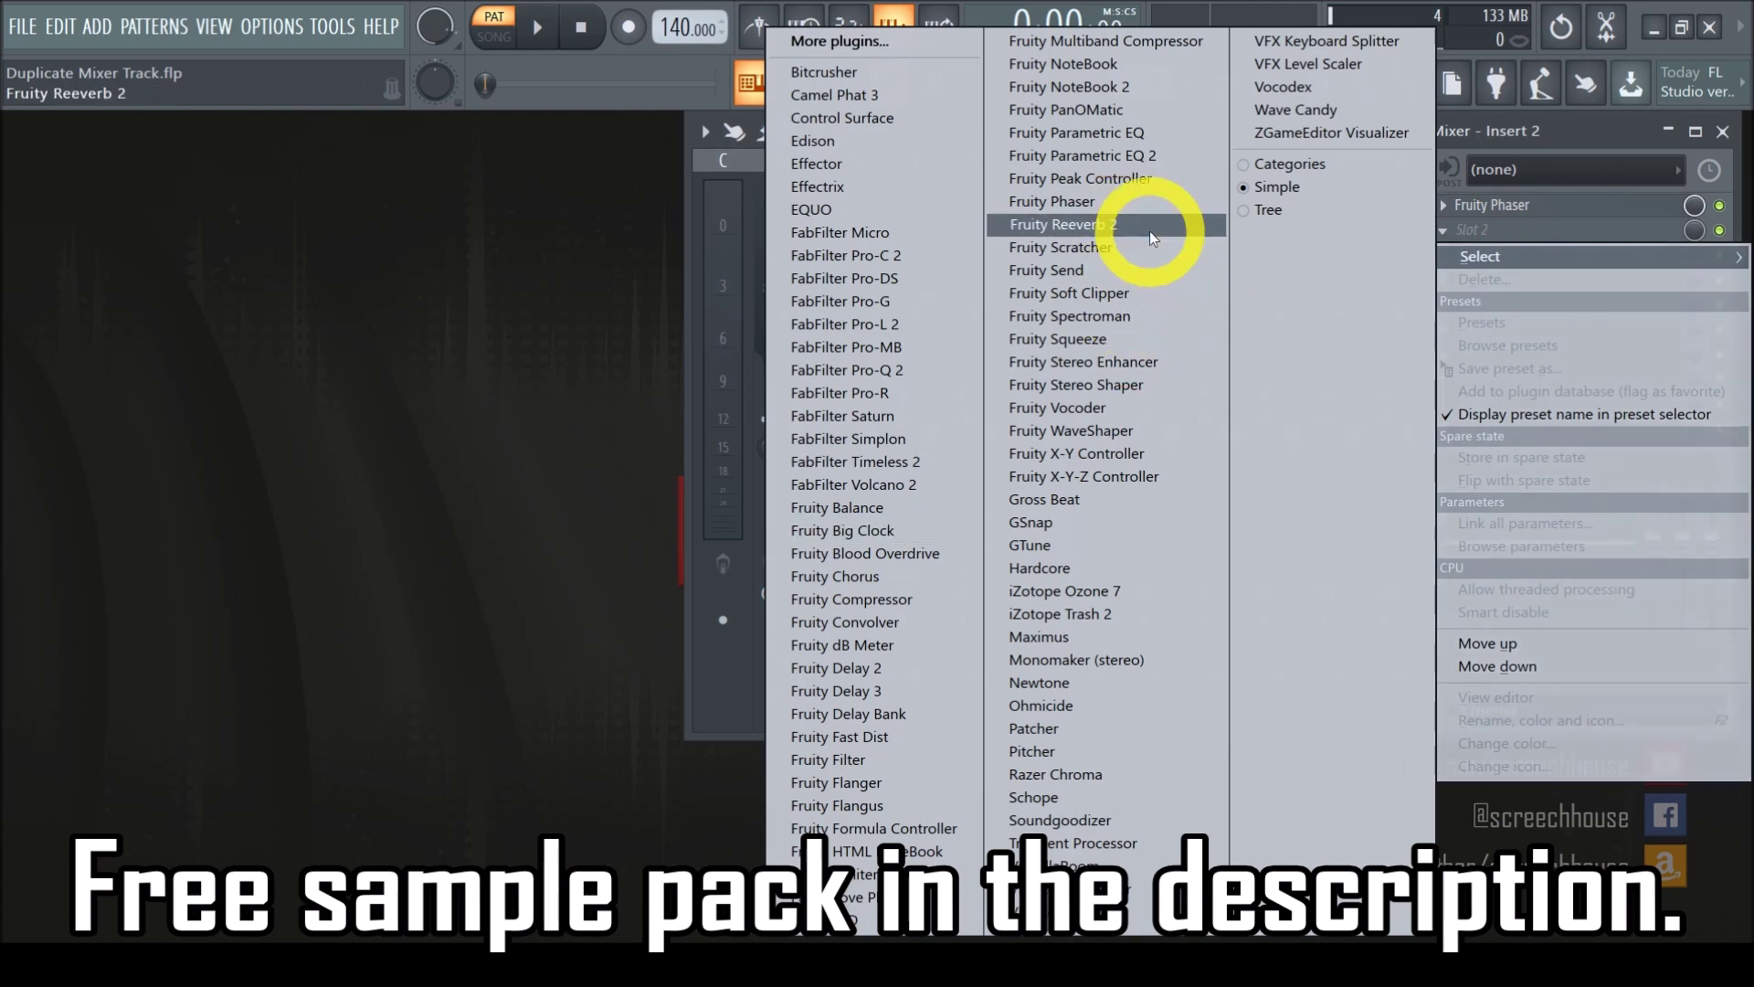
pyautogui.click(1149, 231)
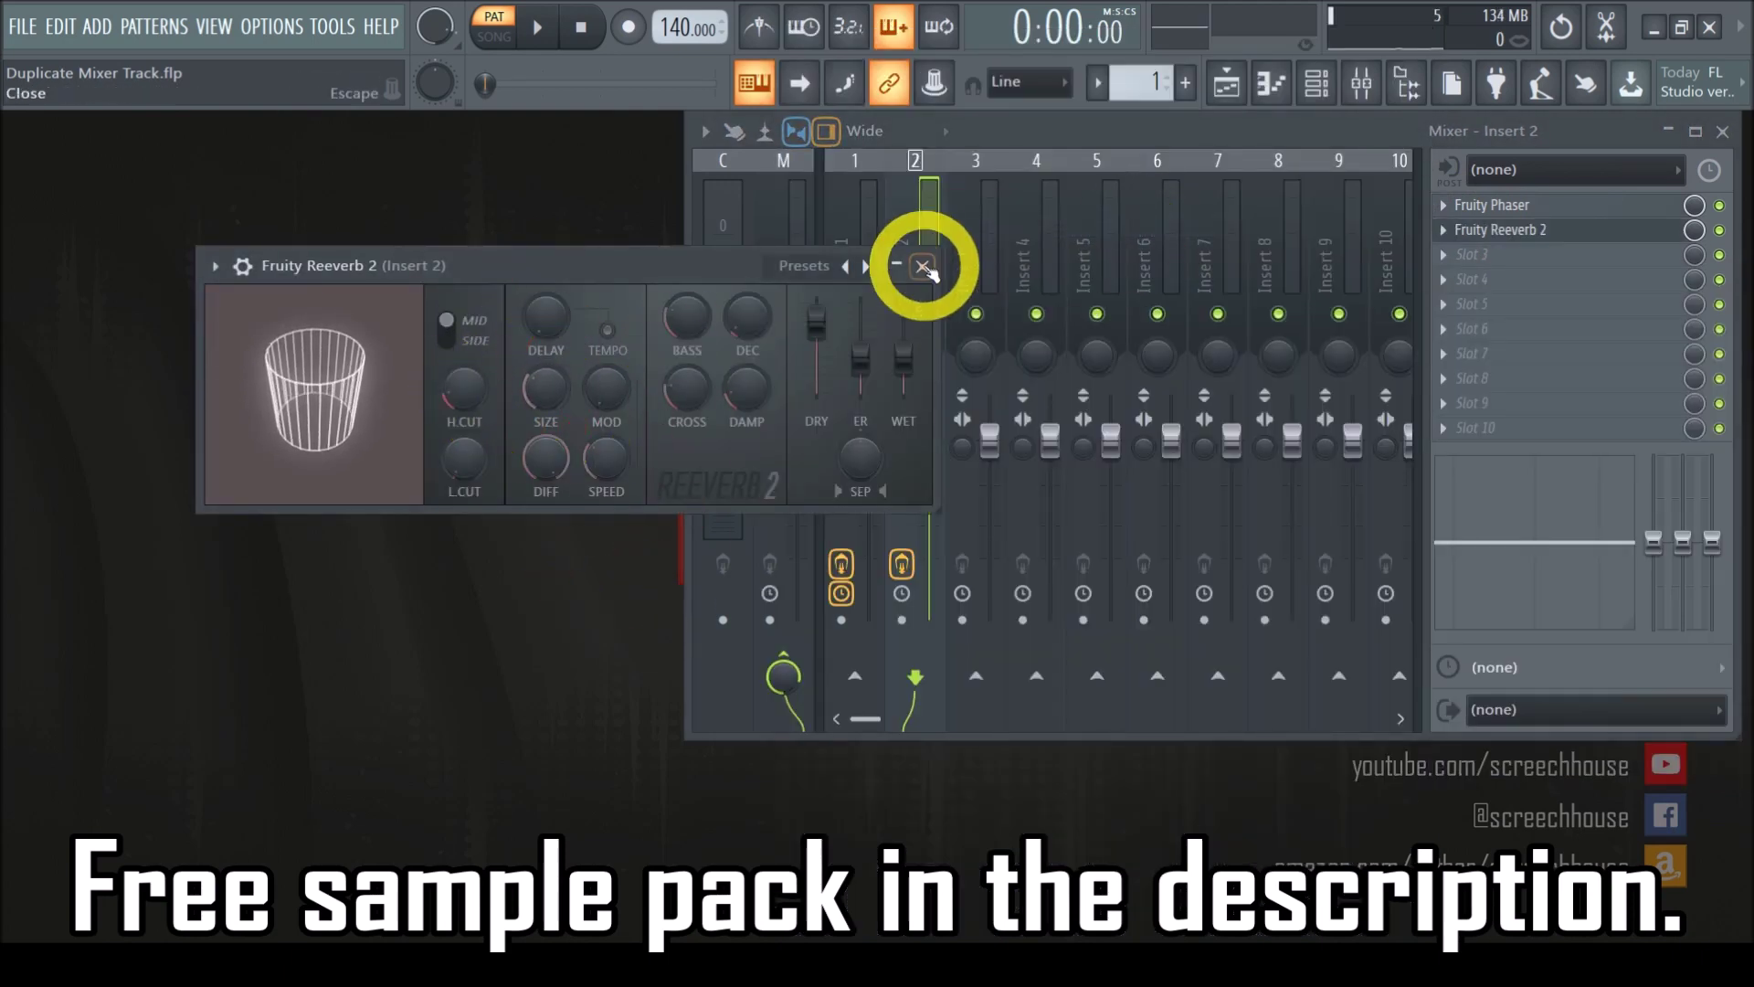
pyautogui.click(925, 267)
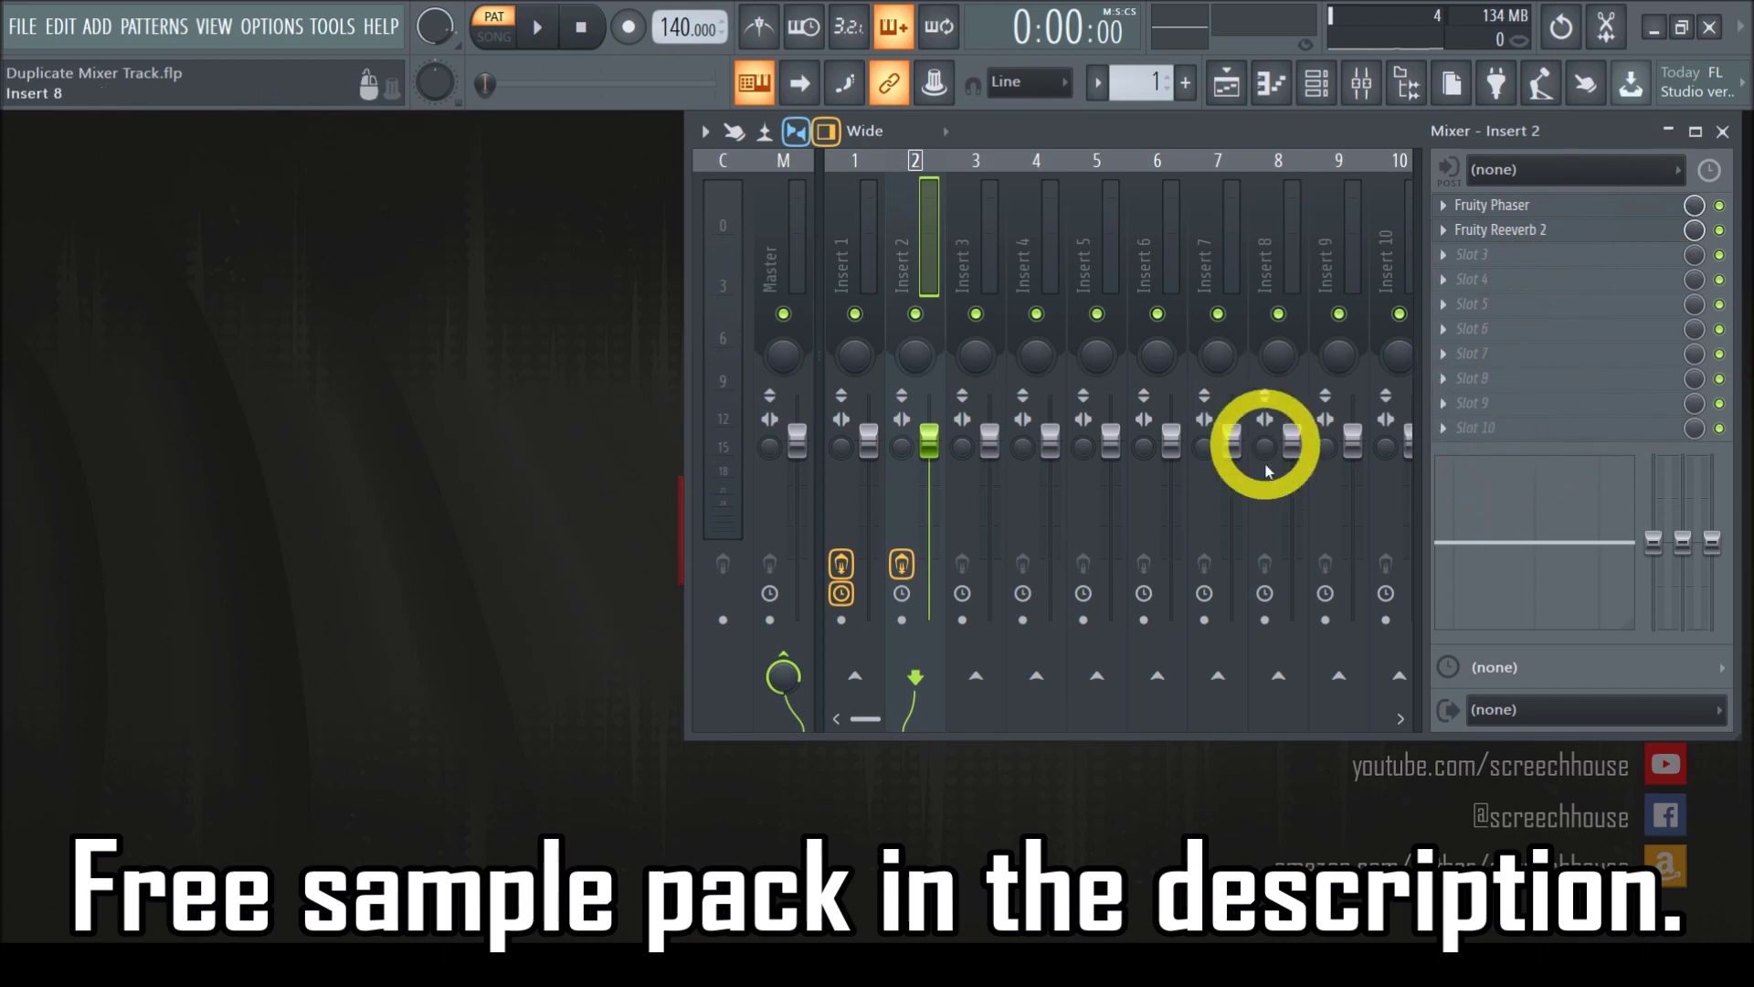
# Switch to Insert 1 to review its ten-effect chain, then close the mixer
pyautogui.click(866, 250)
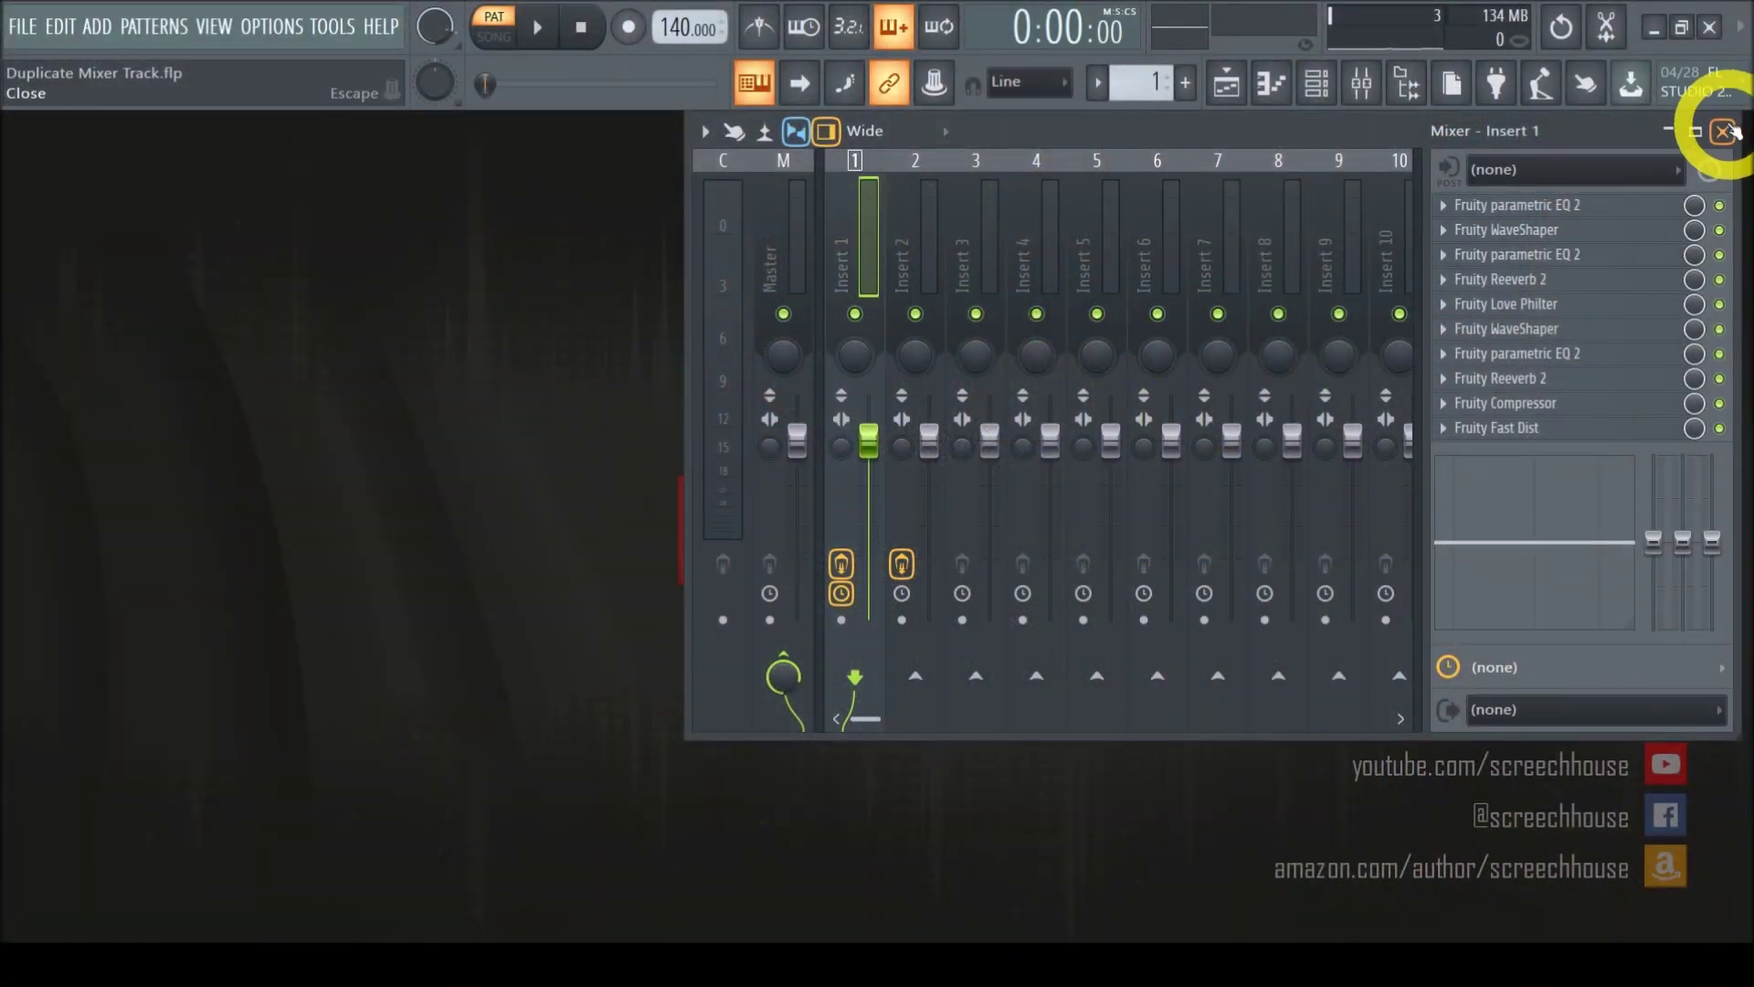
pyautogui.click(1729, 130)
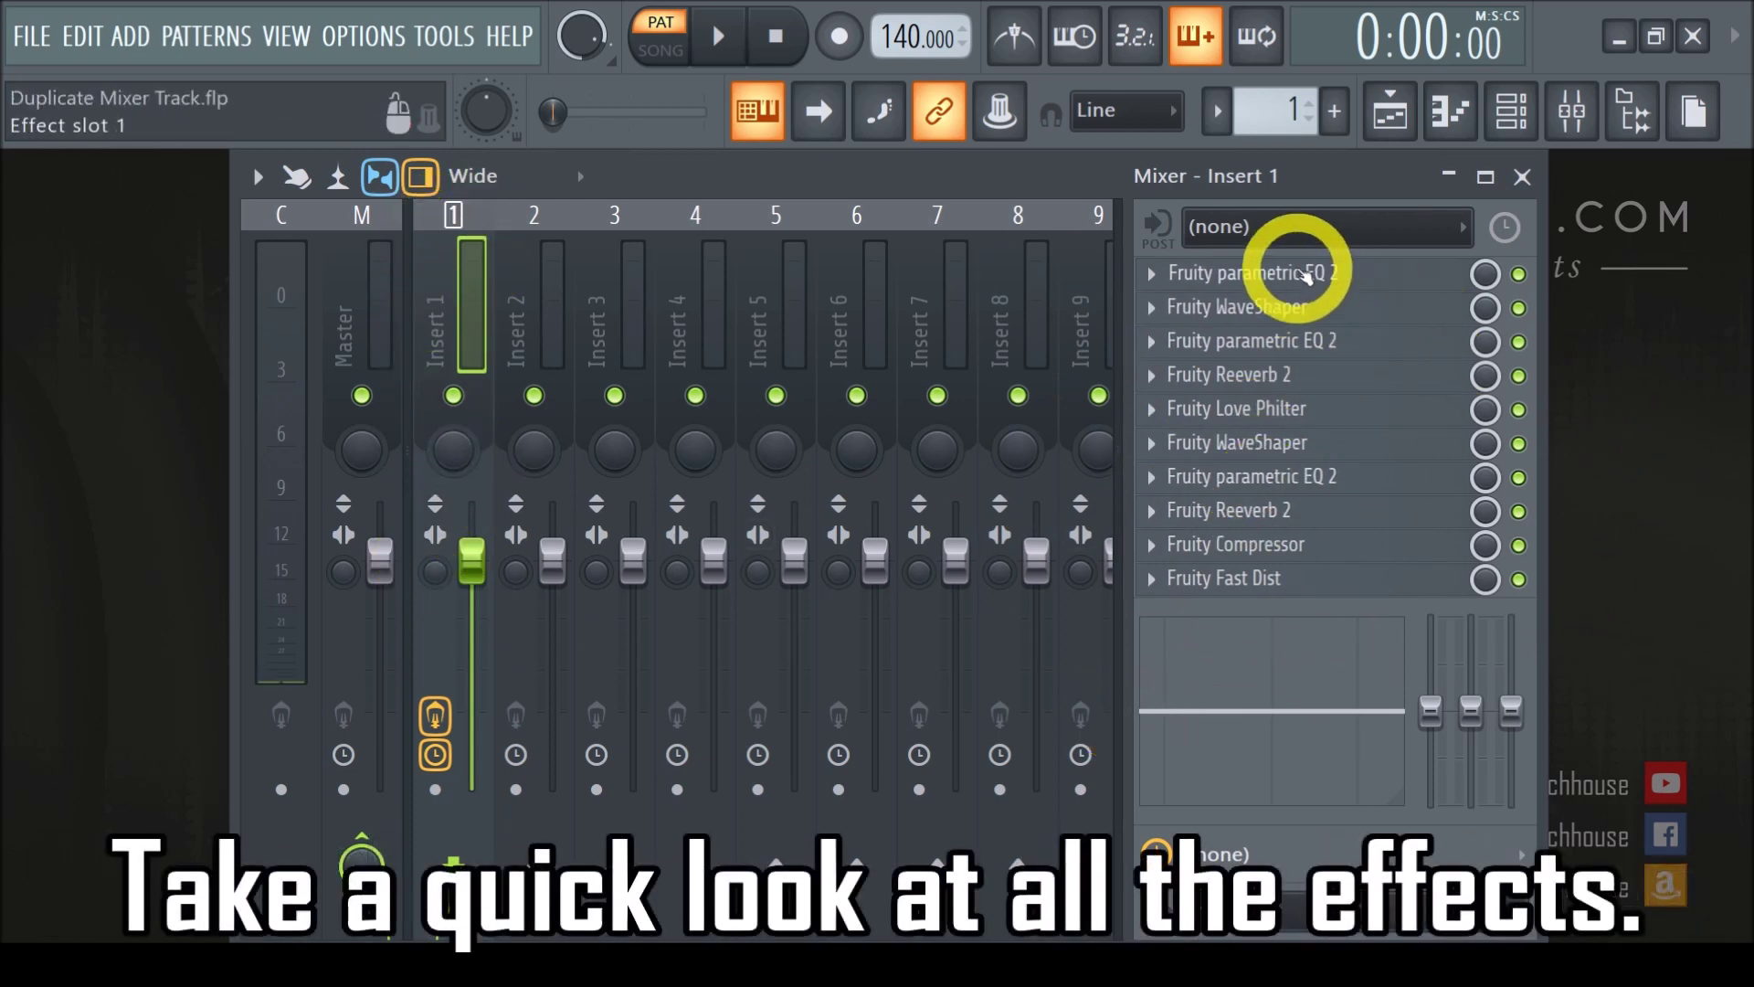
pyautogui.click(1306, 277)
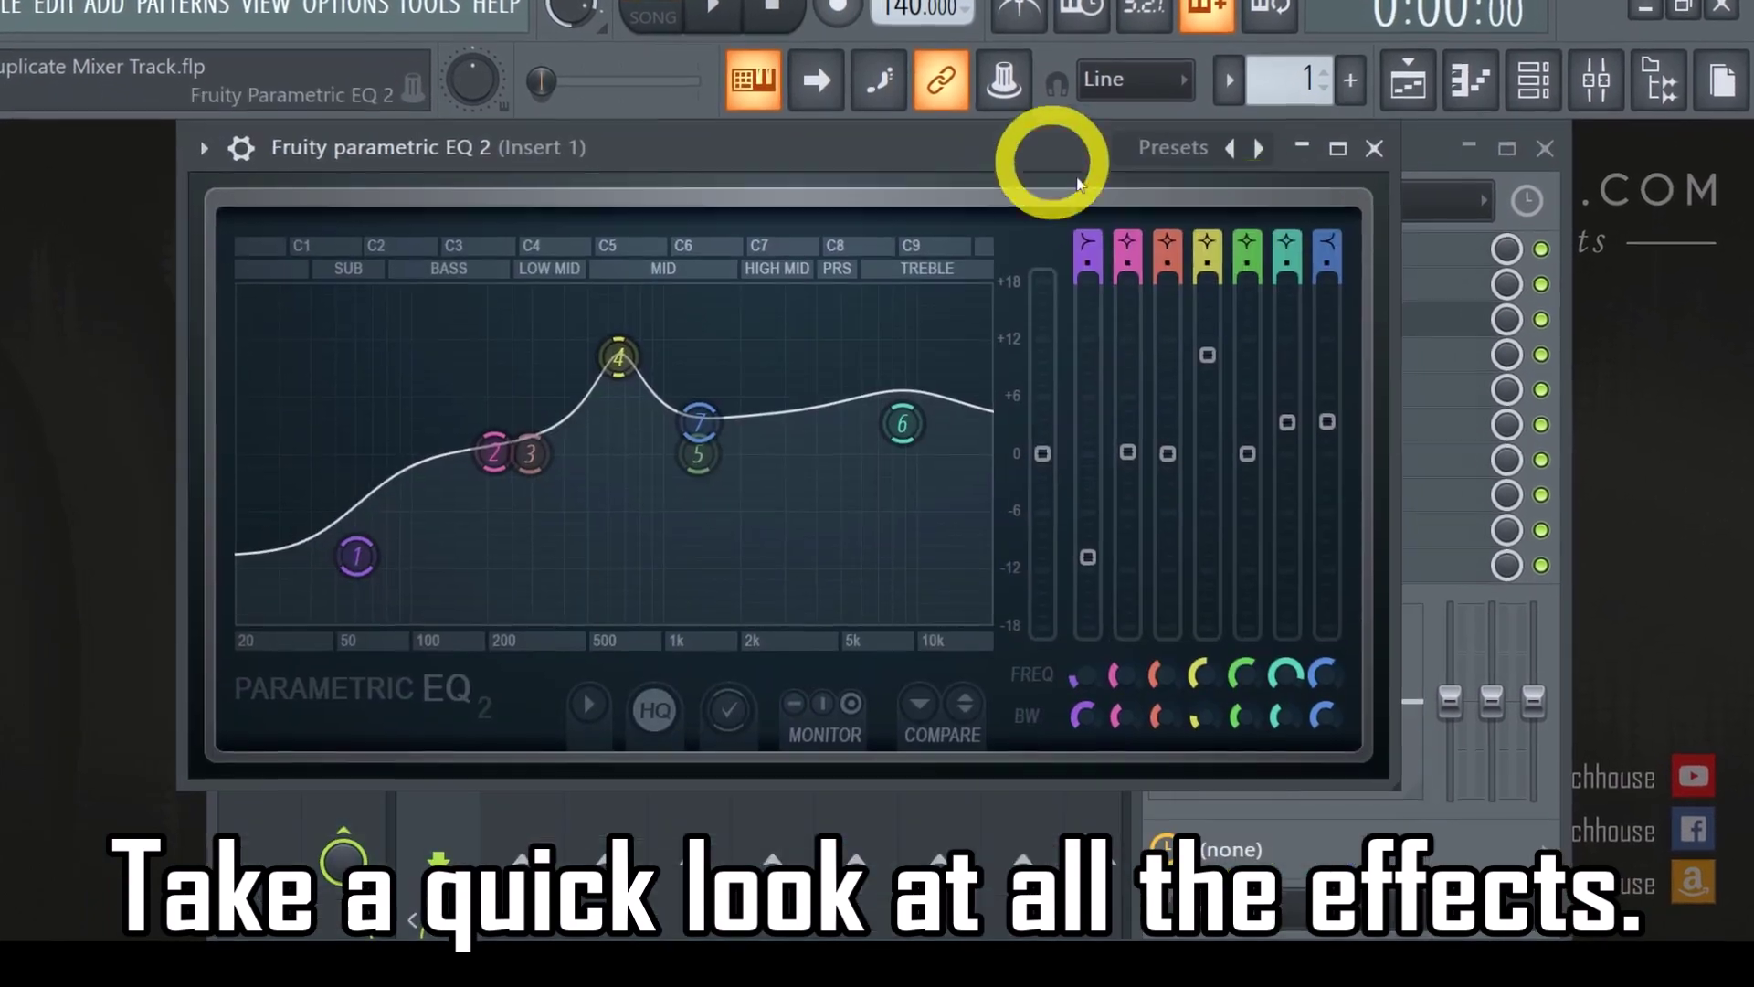
pyautogui.click(1171, 344)
pyautogui.click(1183, 141)
pyautogui.click(1262, 364)
pyautogui.click(1375, 146)
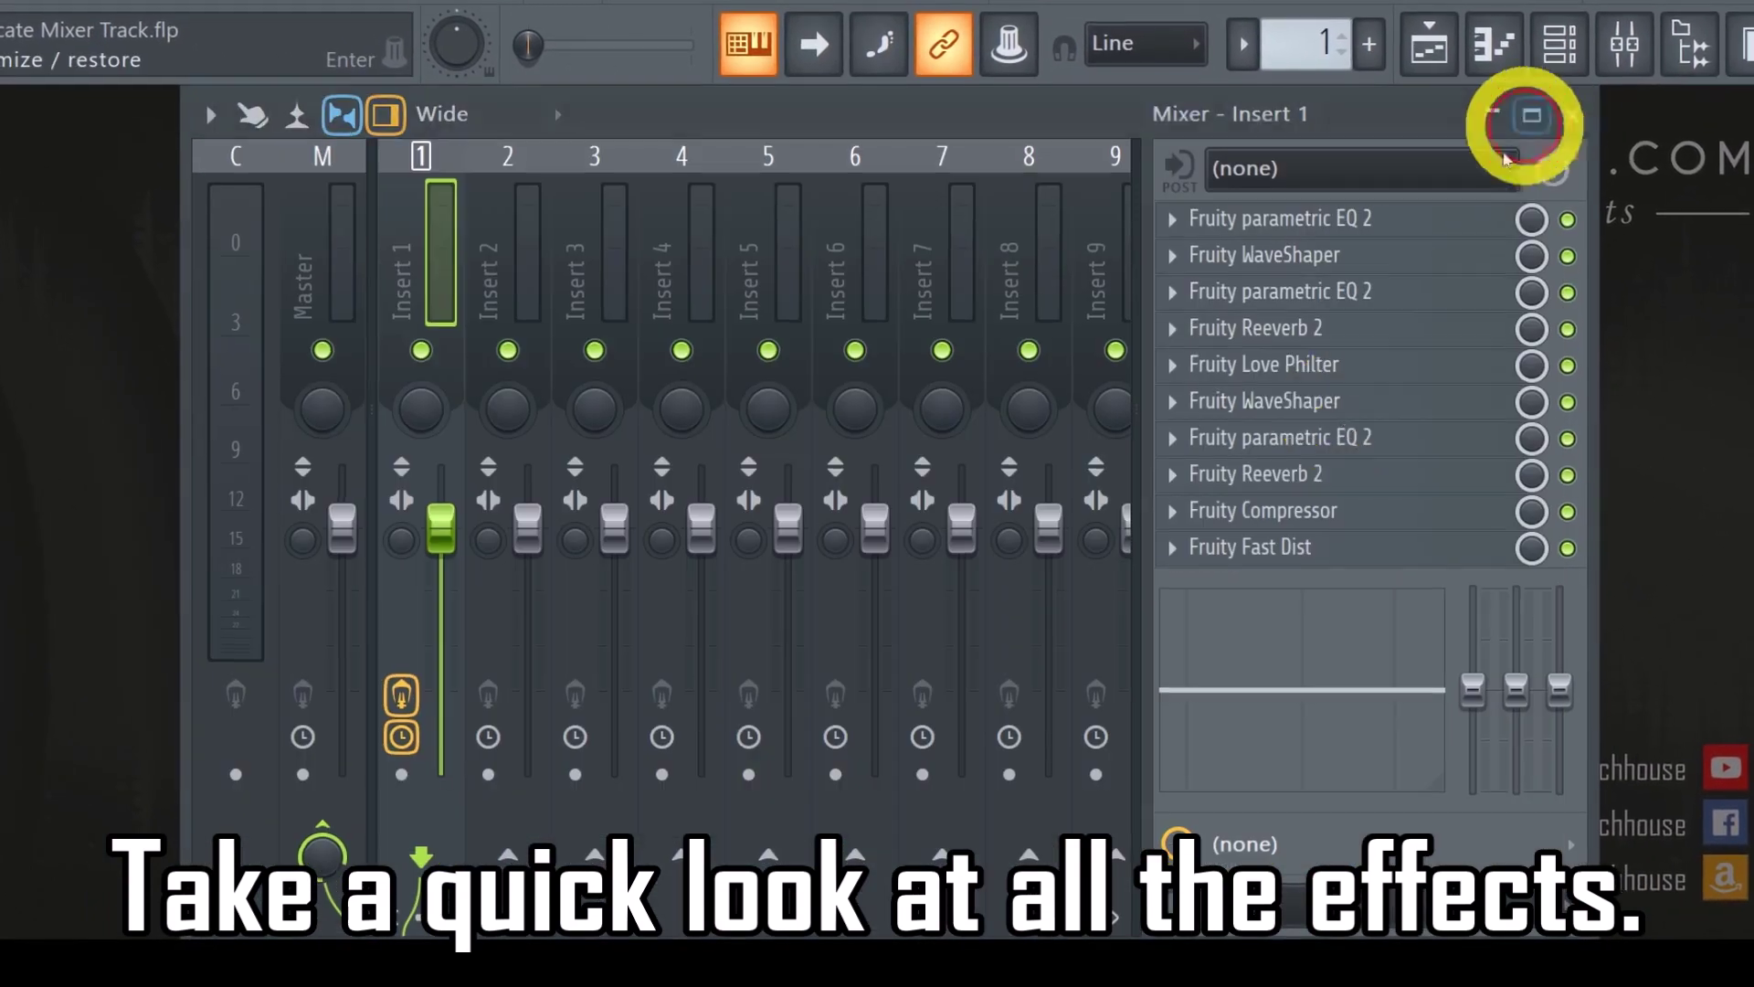
pyautogui.click(1264, 400)
pyautogui.click(880, 165)
pyautogui.click(1280, 438)
pyautogui.click(1097, 177)
pyautogui.click(1256, 473)
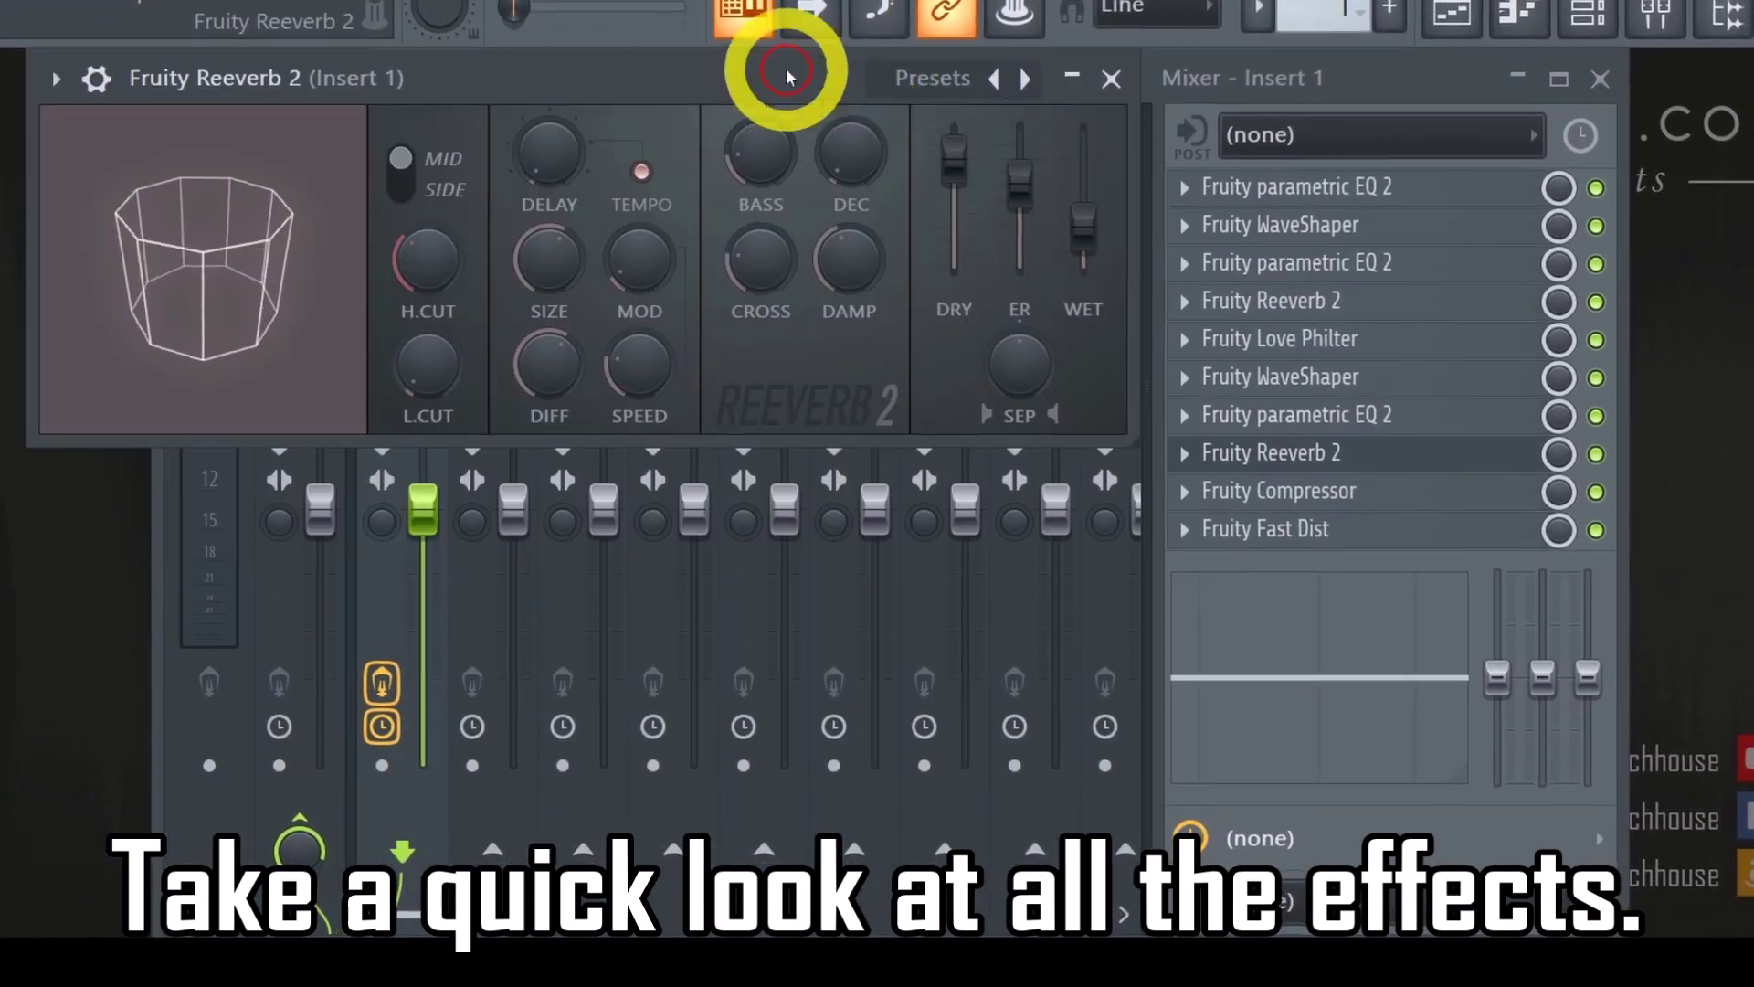
pyautogui.click(789, 76)
pyautogui.click(1275, 483)
pyautogui.click(804, 60)
pyautogui.click(1303, 529)
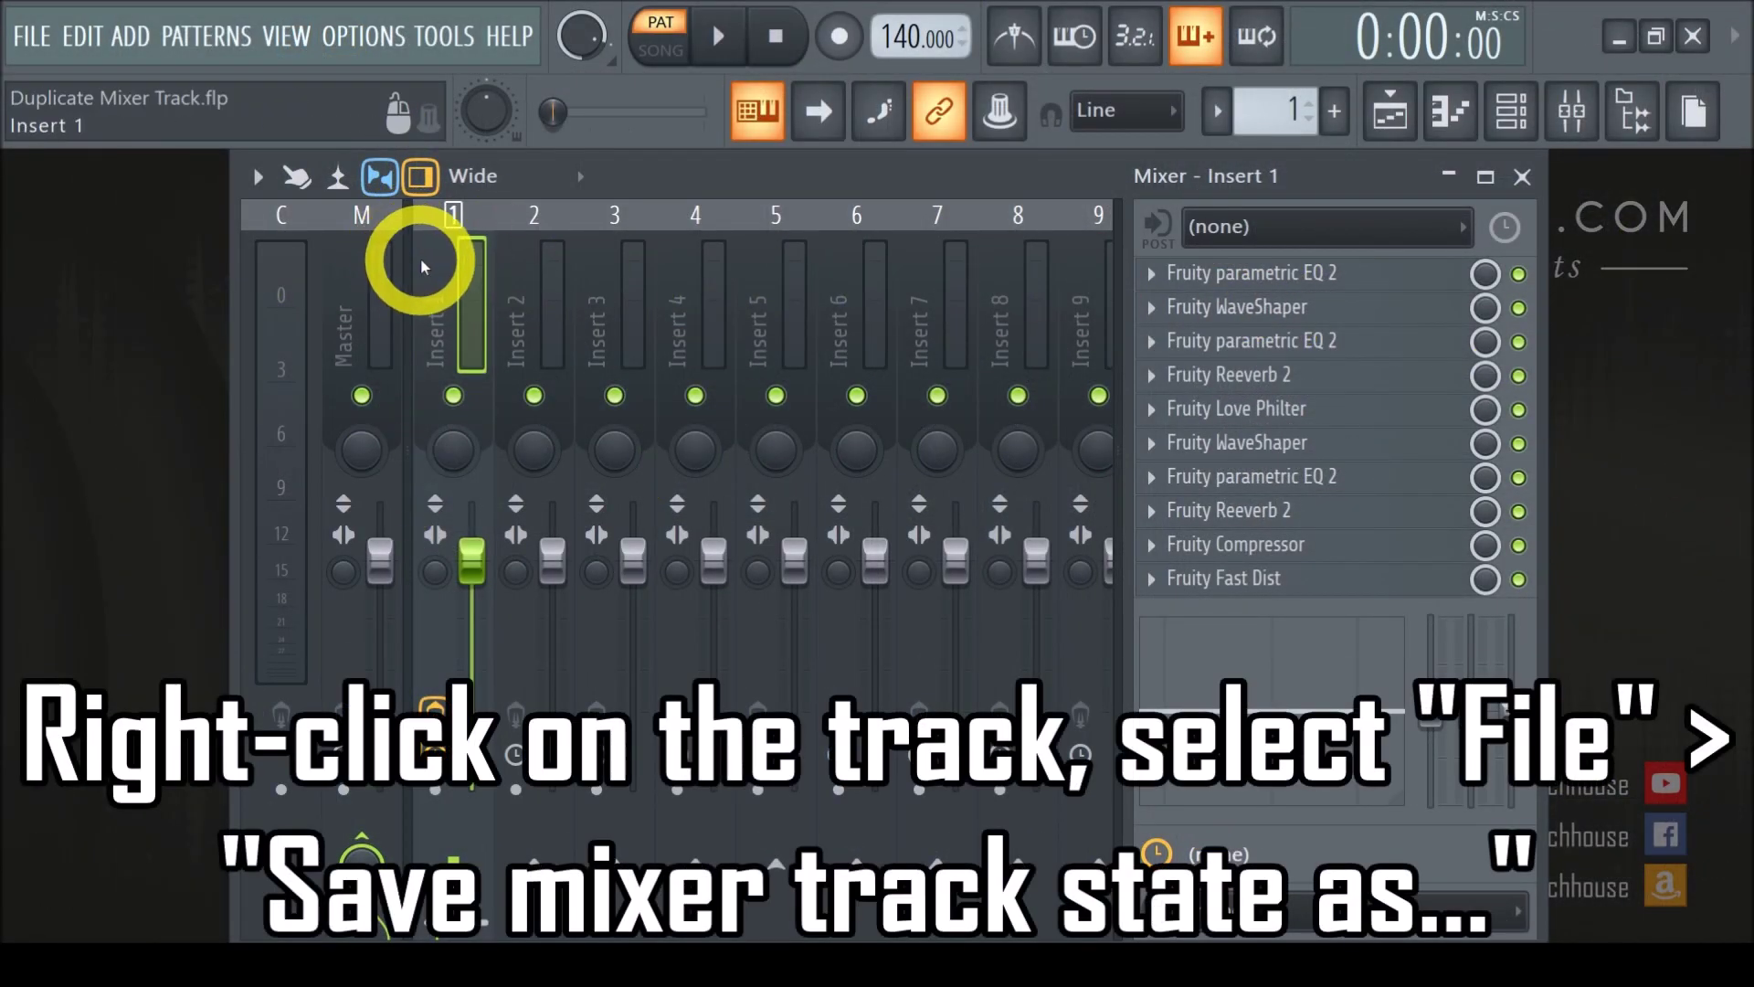
pyautogui.rightClick(421, 261)
pyautogui.moveTo(671, 328)
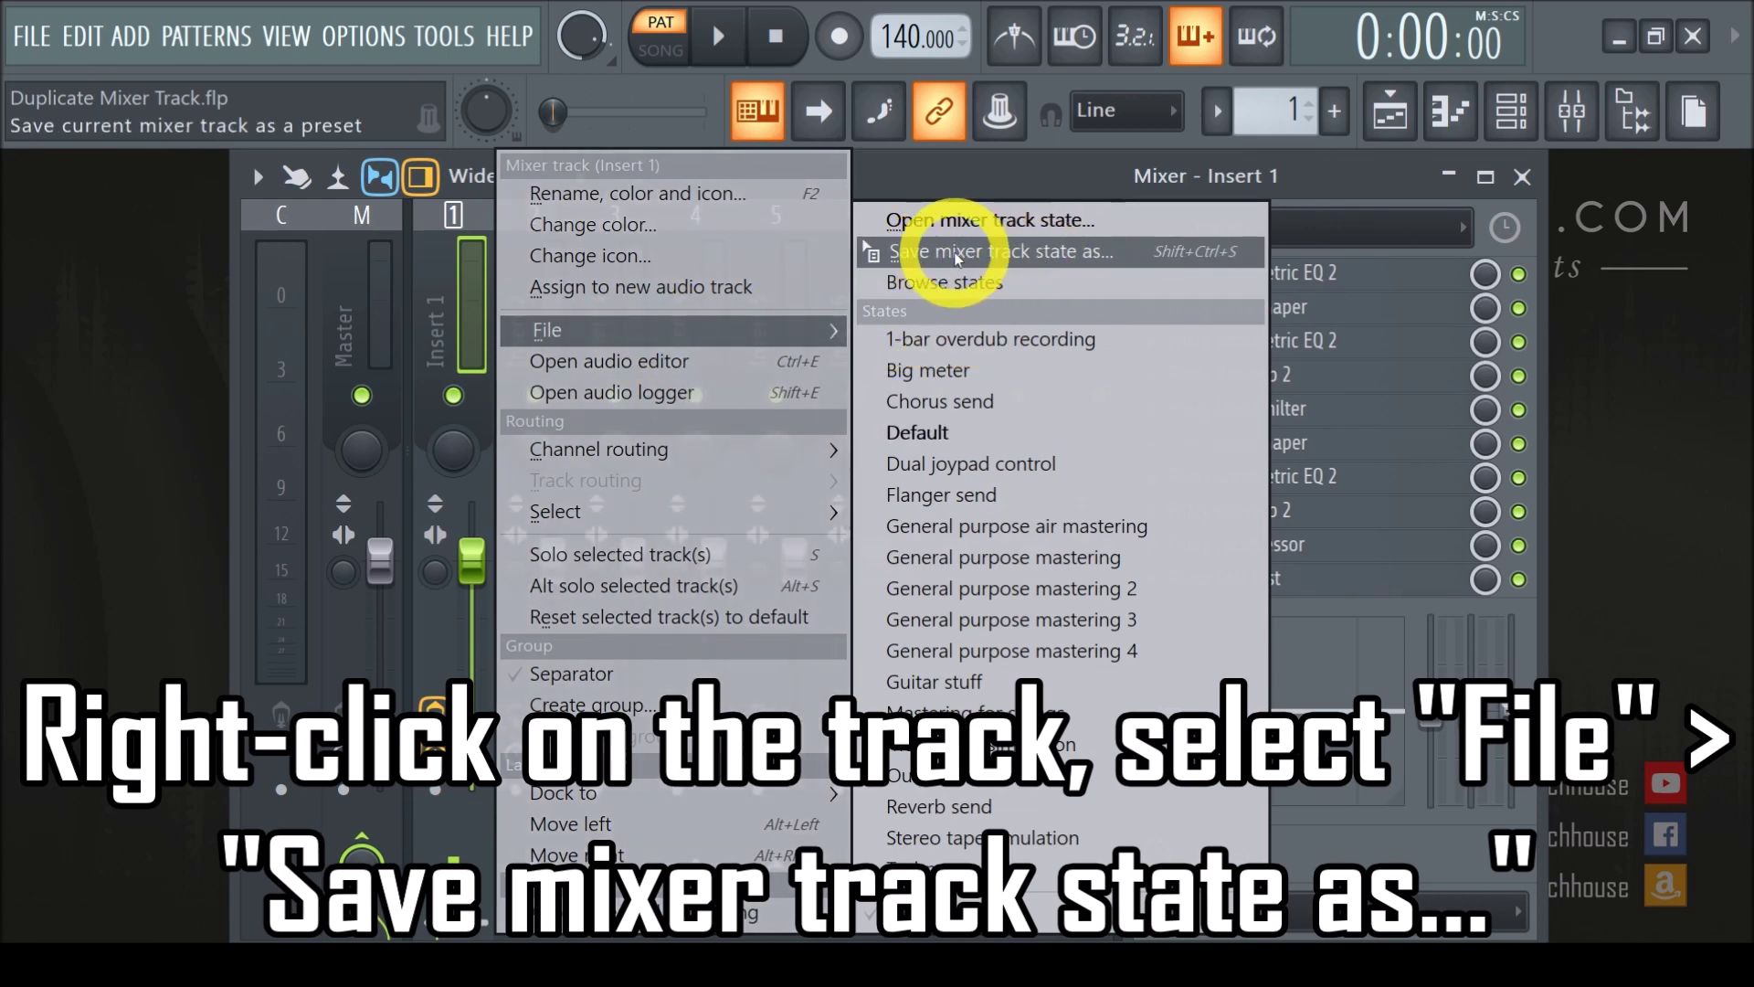
# Choose Save mixer track state for Insert 1
pyautogui.click(979, 252)
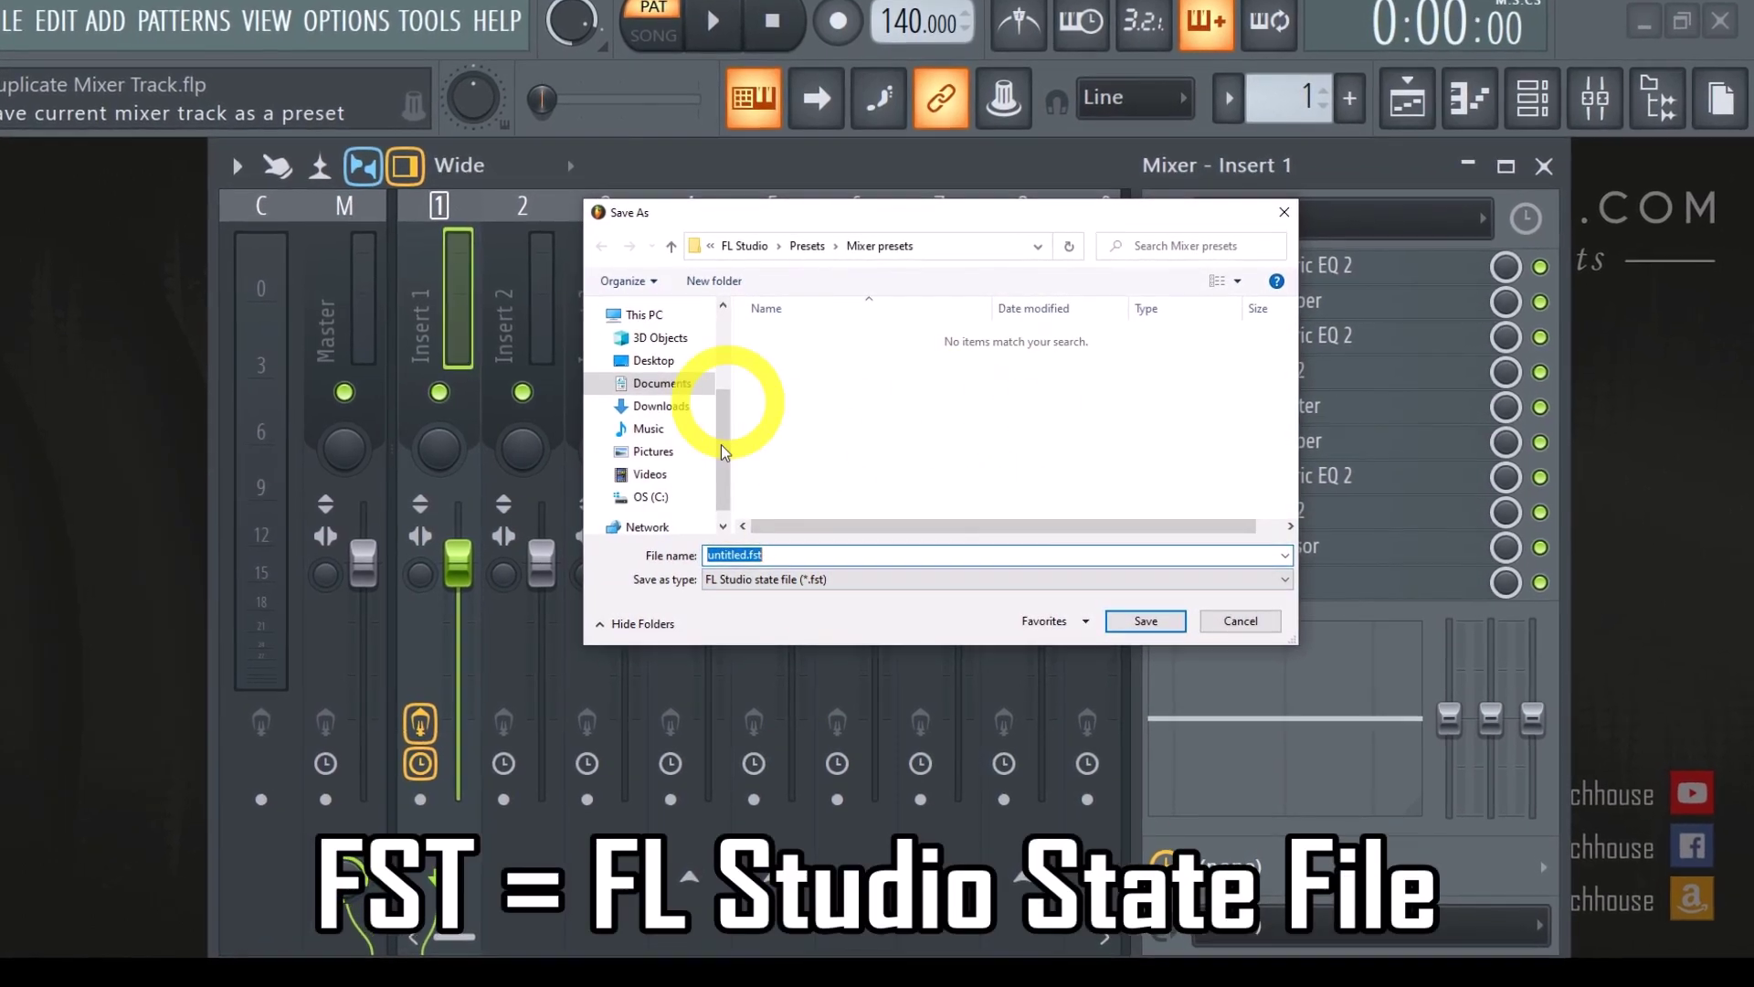
pyautogui.write('untitled')
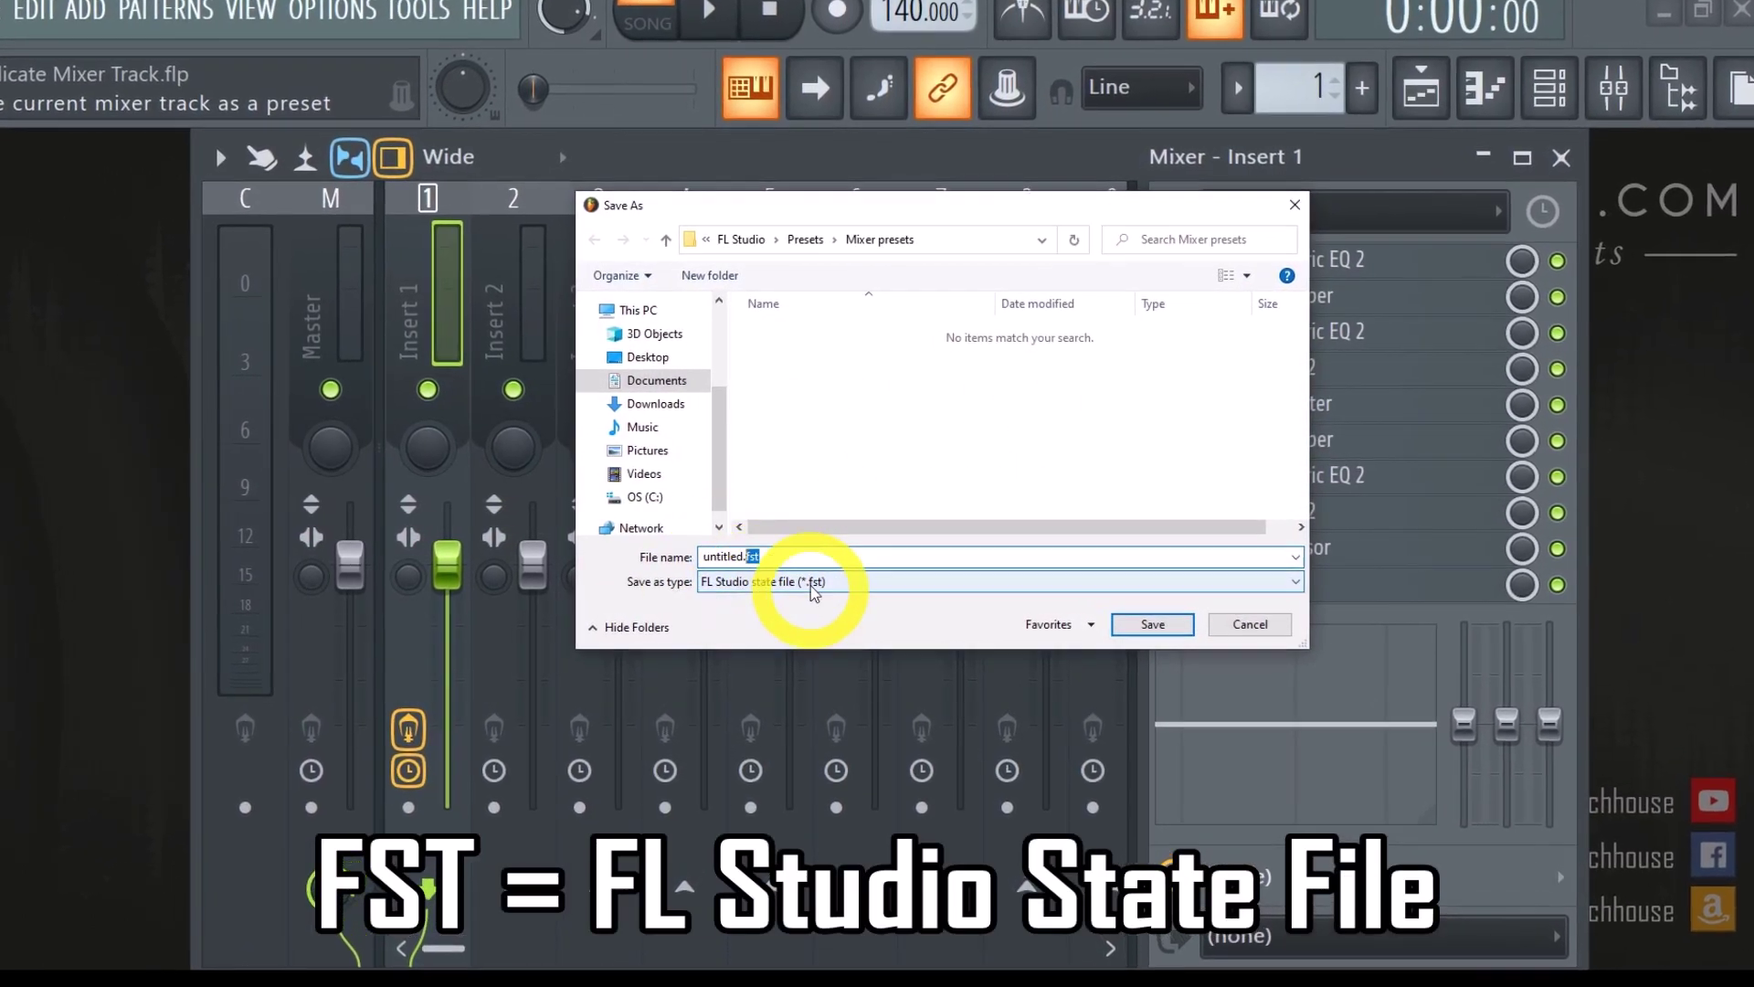
# Name the state file Catchy and save it to the Mixer presets folder
pyautogui.click(750, 557)
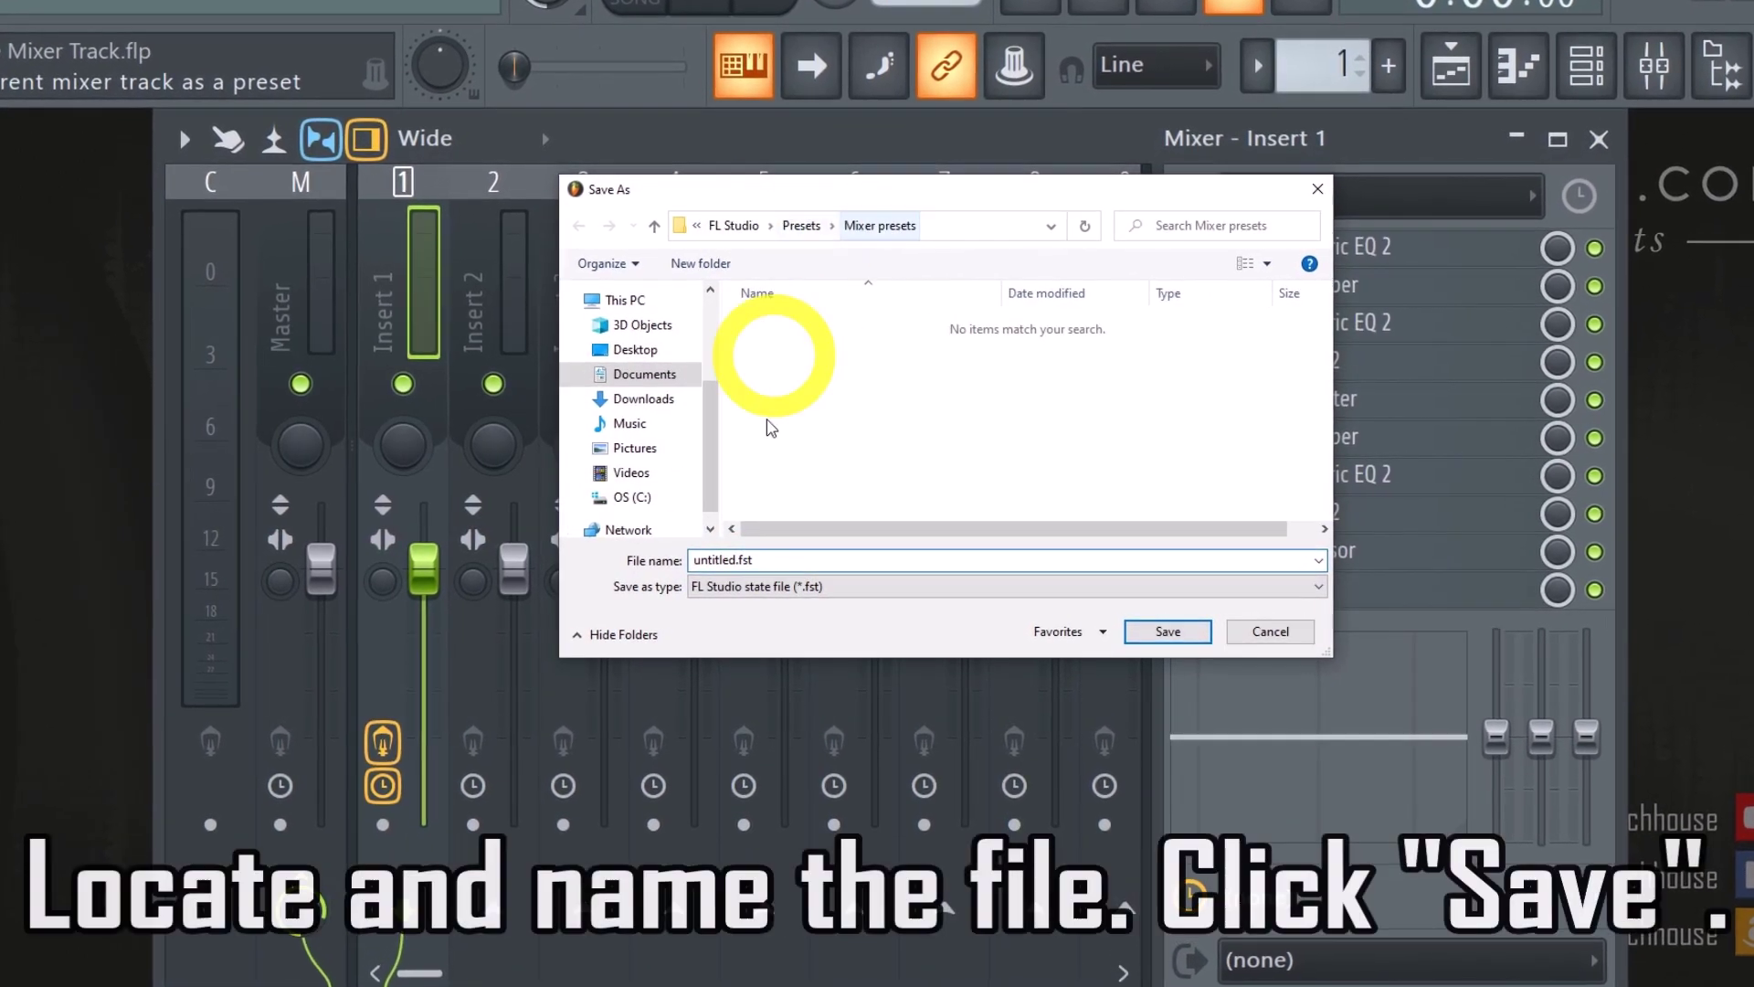
pyautogui.doubleClick(726, 555)
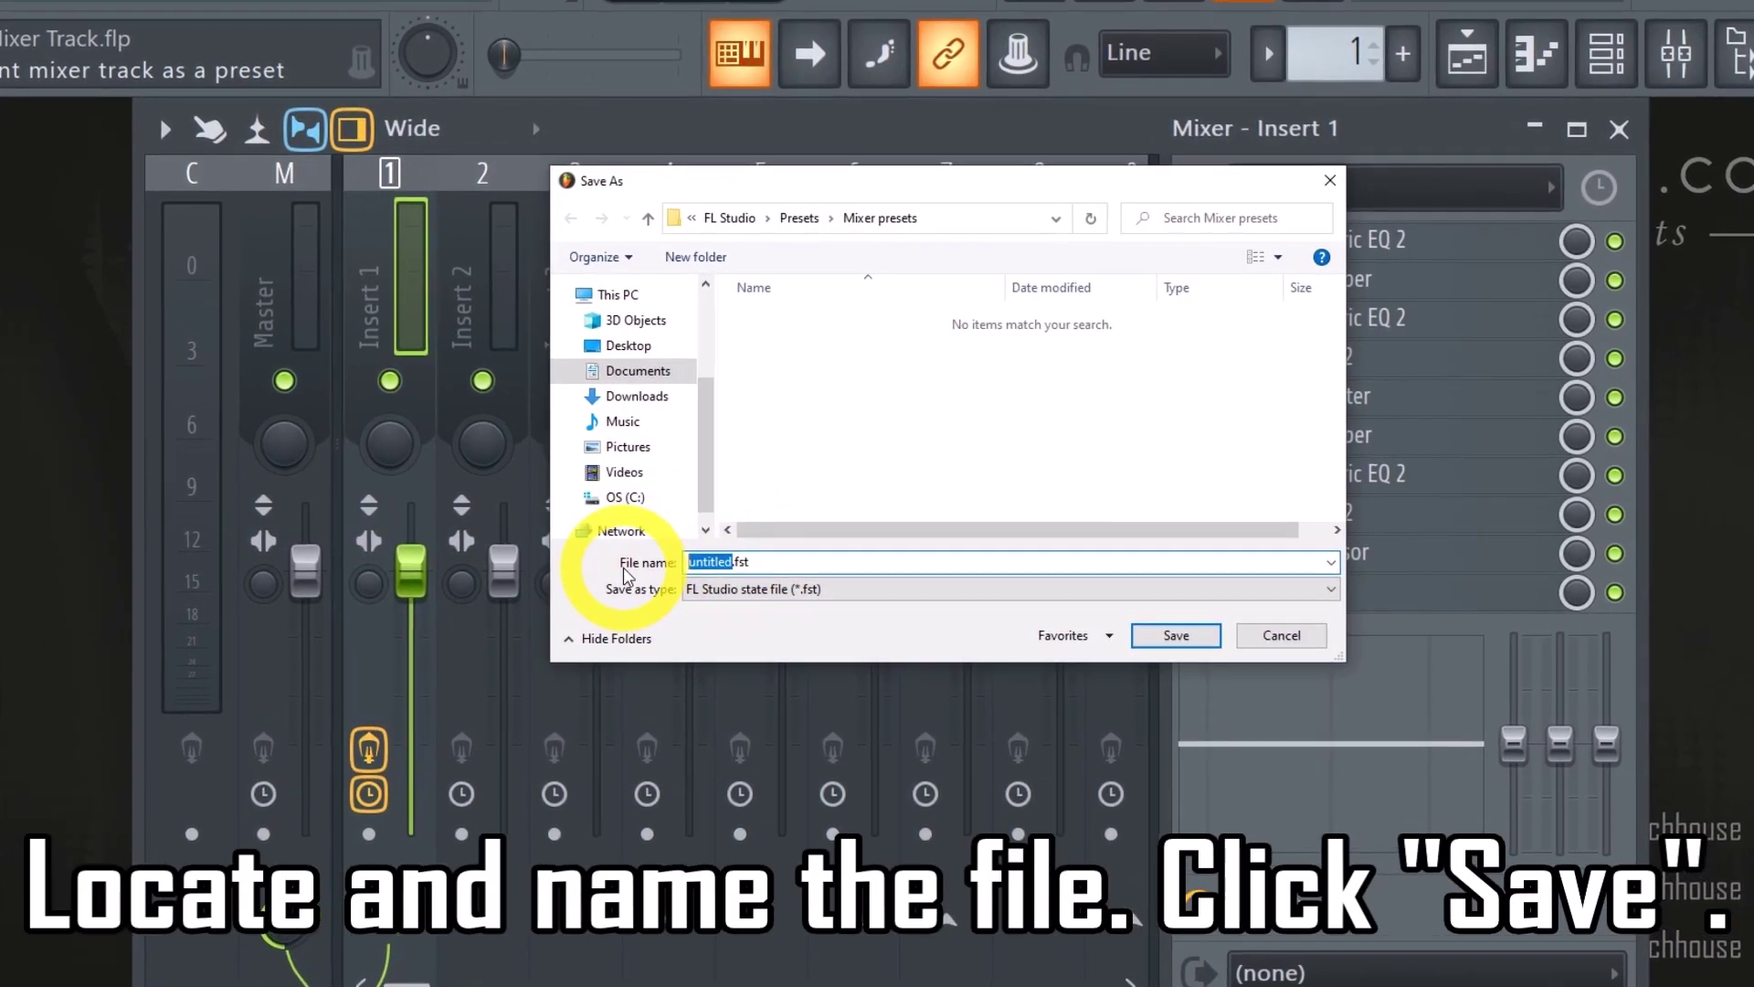
pyautogui.write('Catchy')
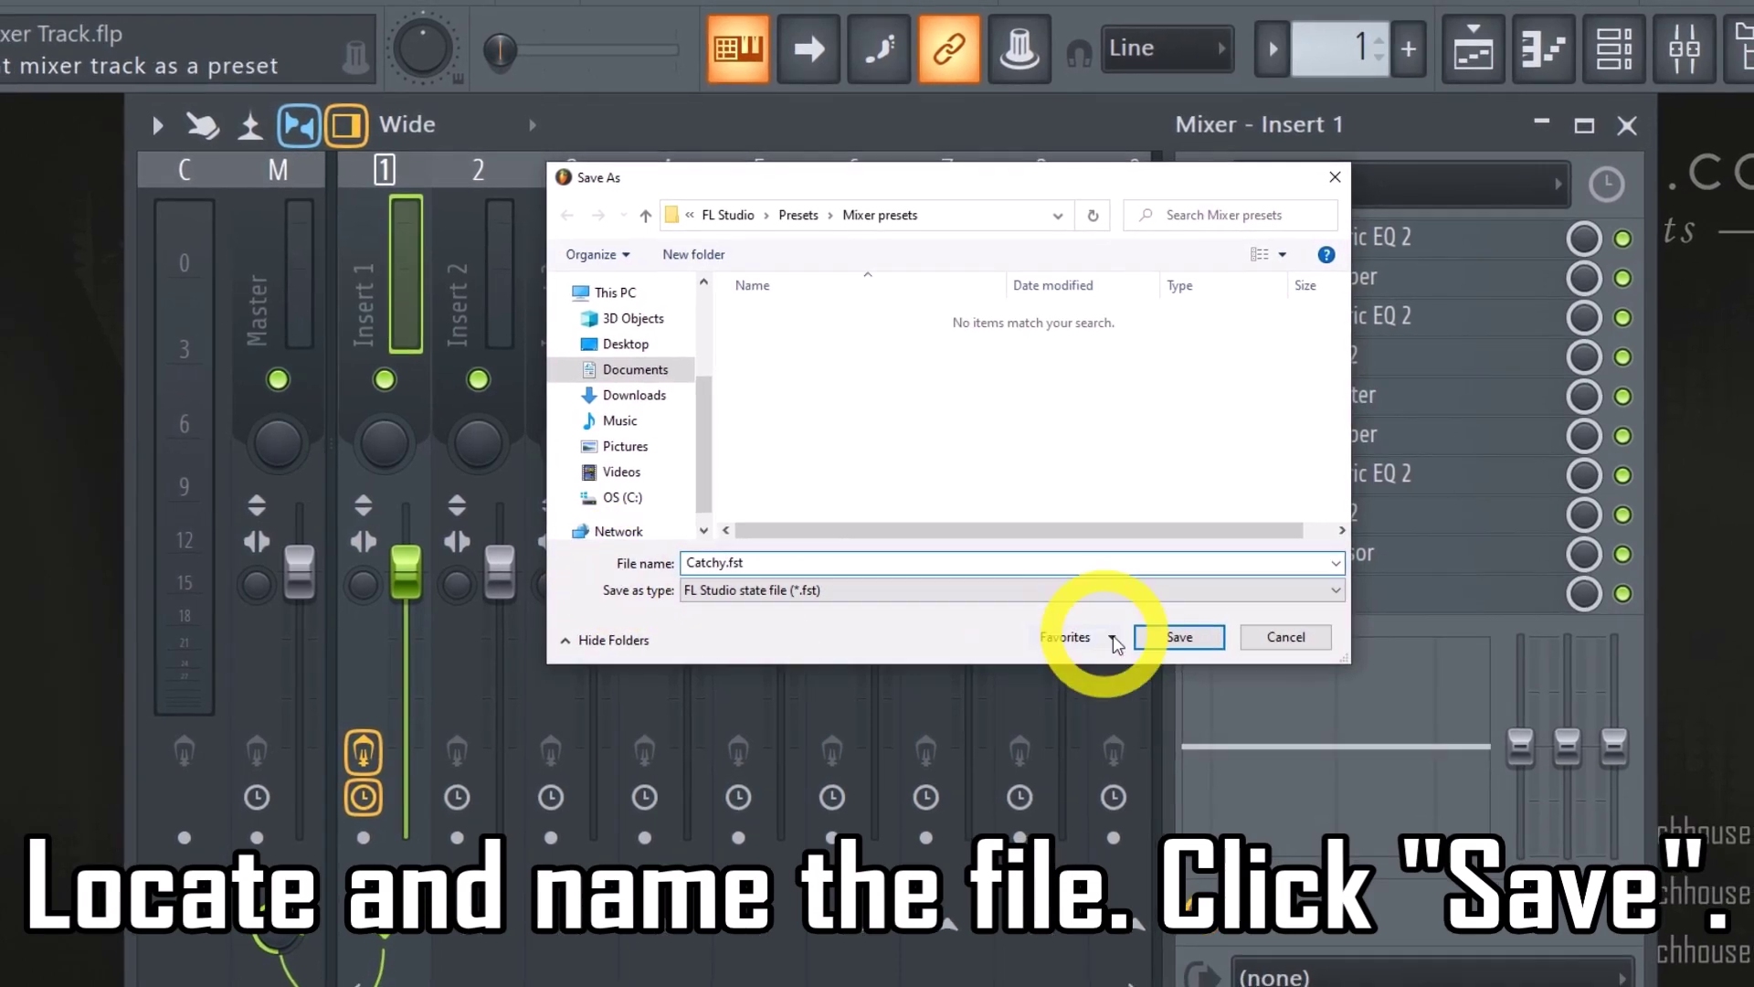
pyautogui.click(1165, 633)
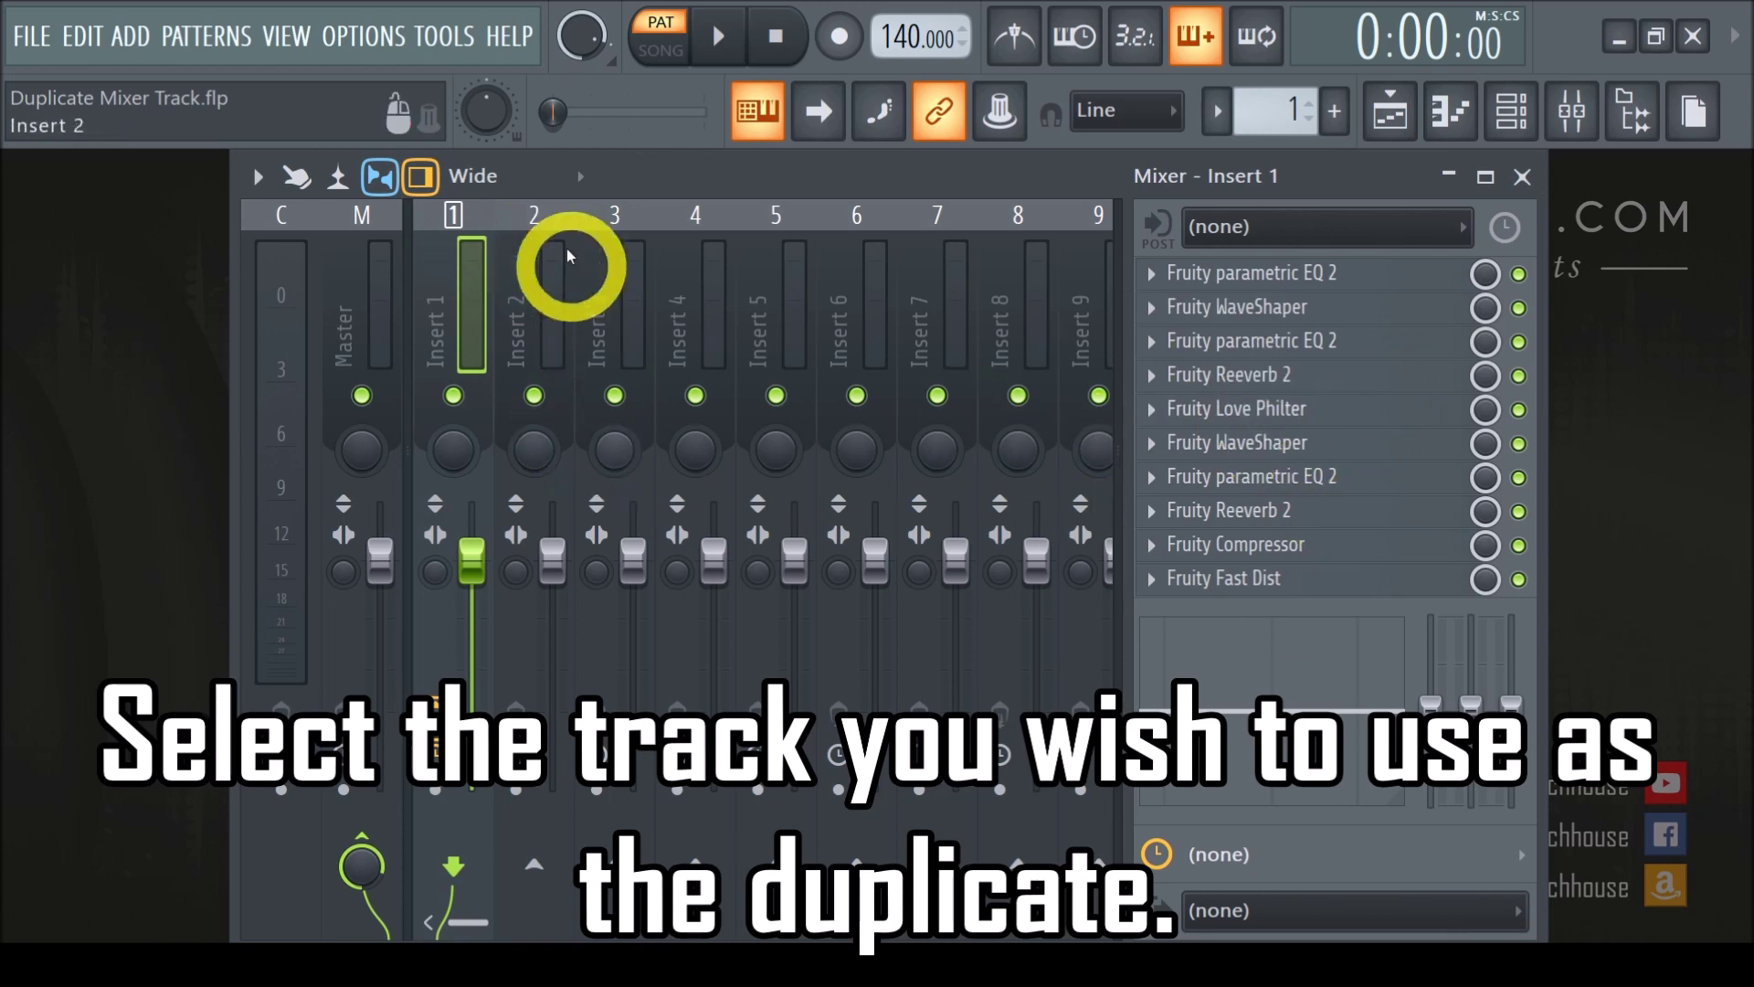
# Make Insert 2 the active mixer track
pyautogui.click(528, 284)
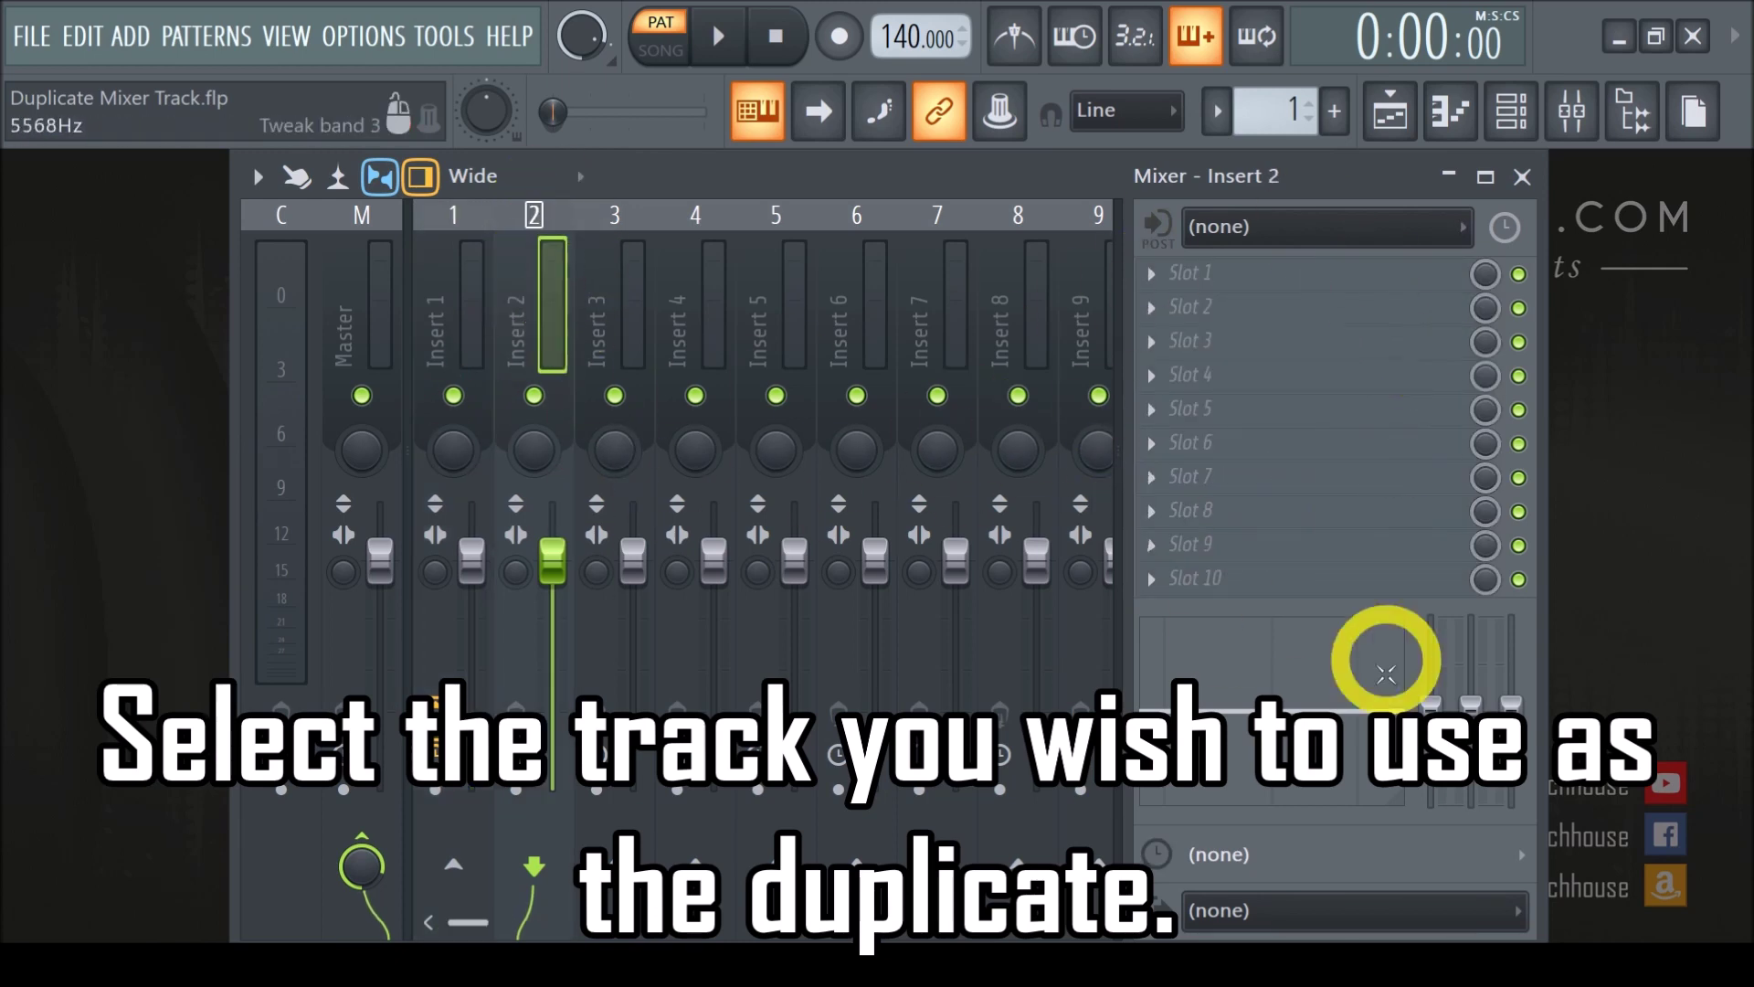
# Choose Open mixer track state from Insert 2's track menu
pyautogui.rightClick(517, 264)
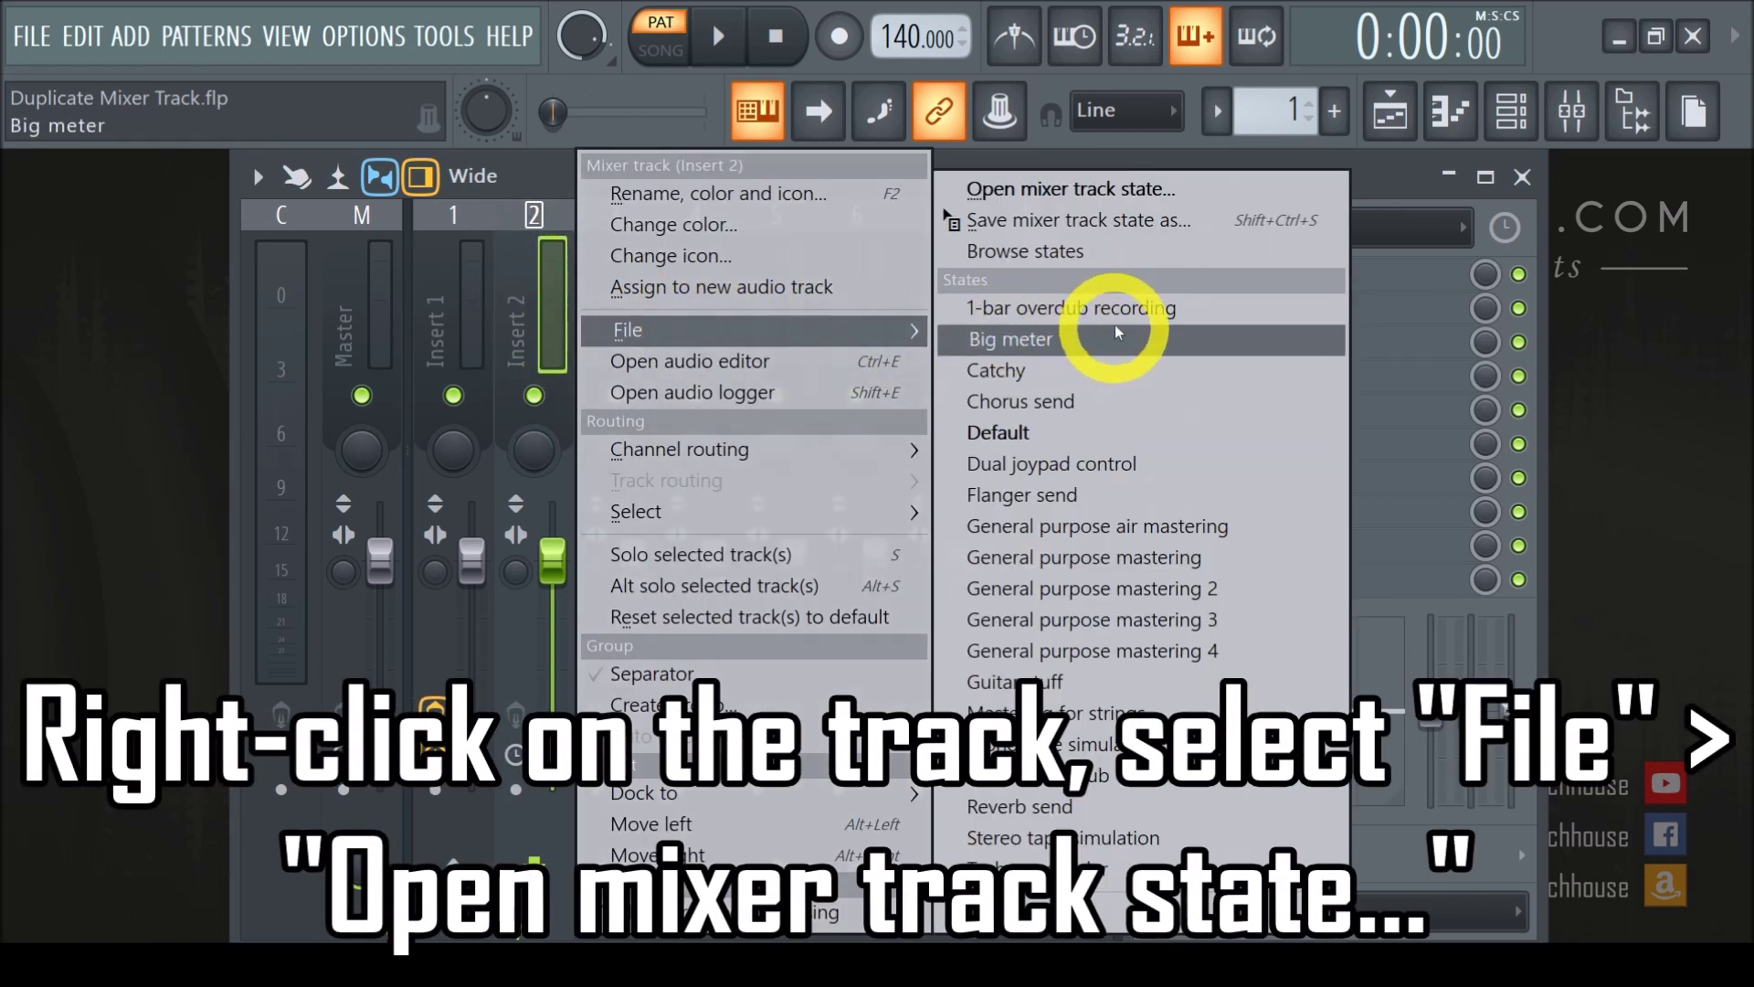
pyautogui.moveTo(753, 329)
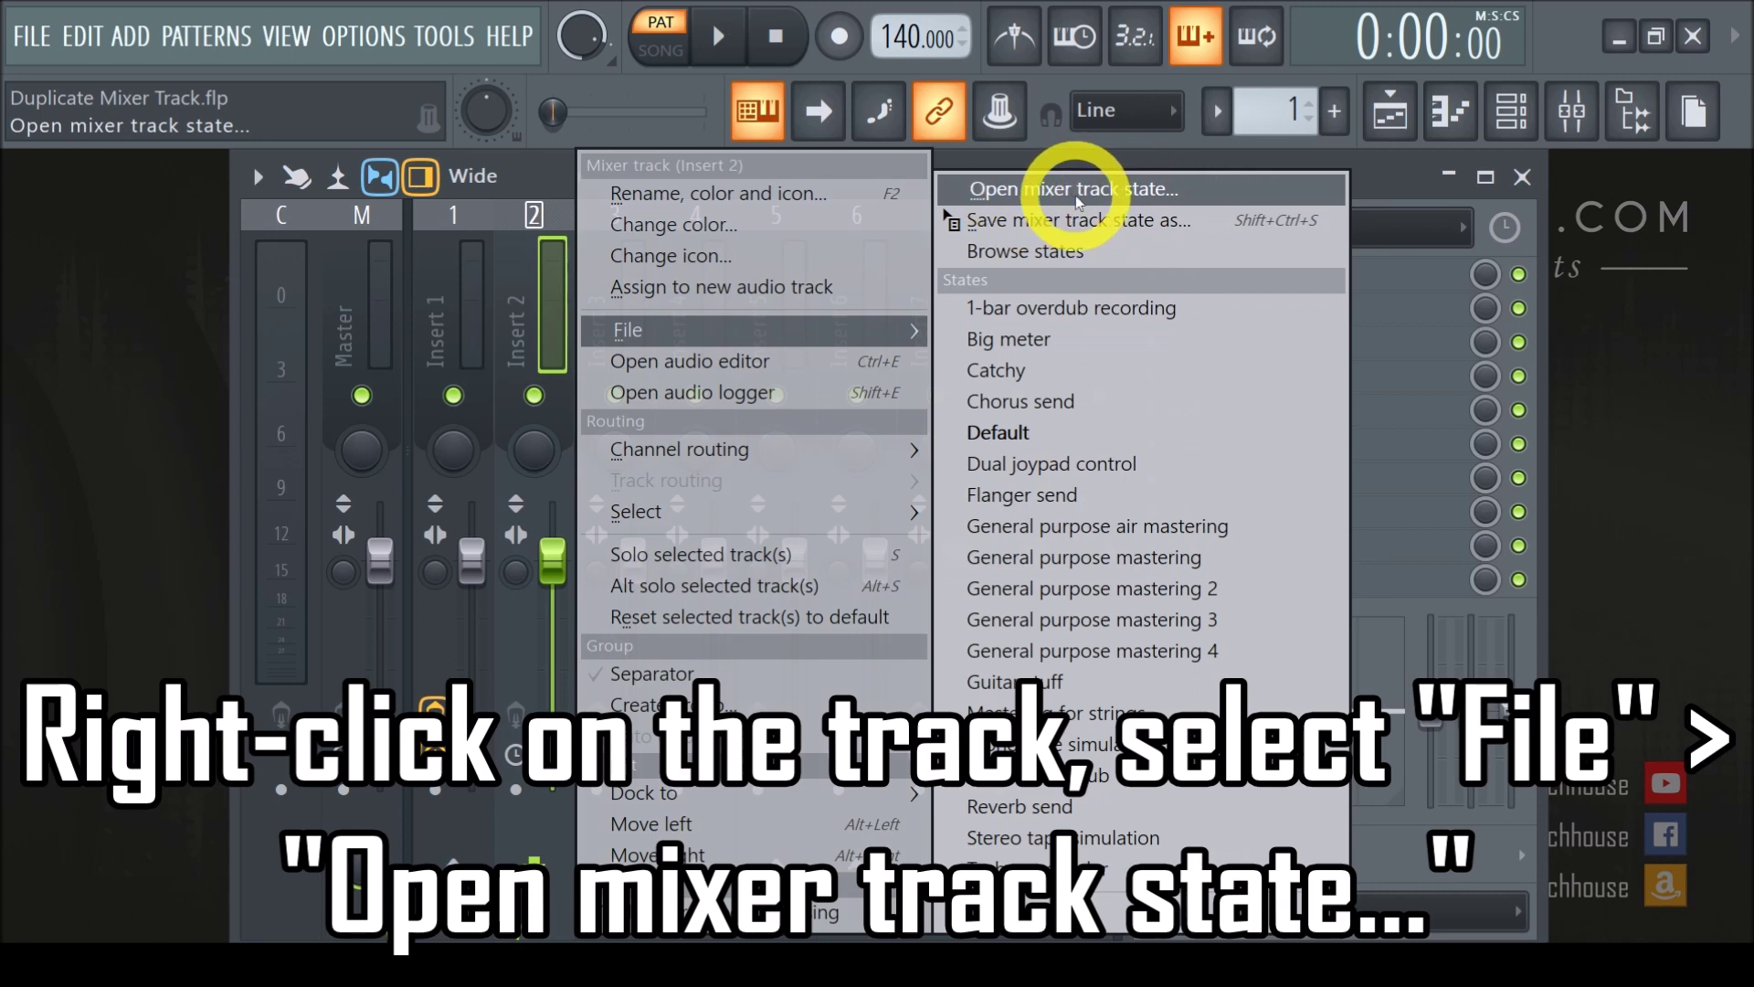
pyautogui.click(1046, 191)
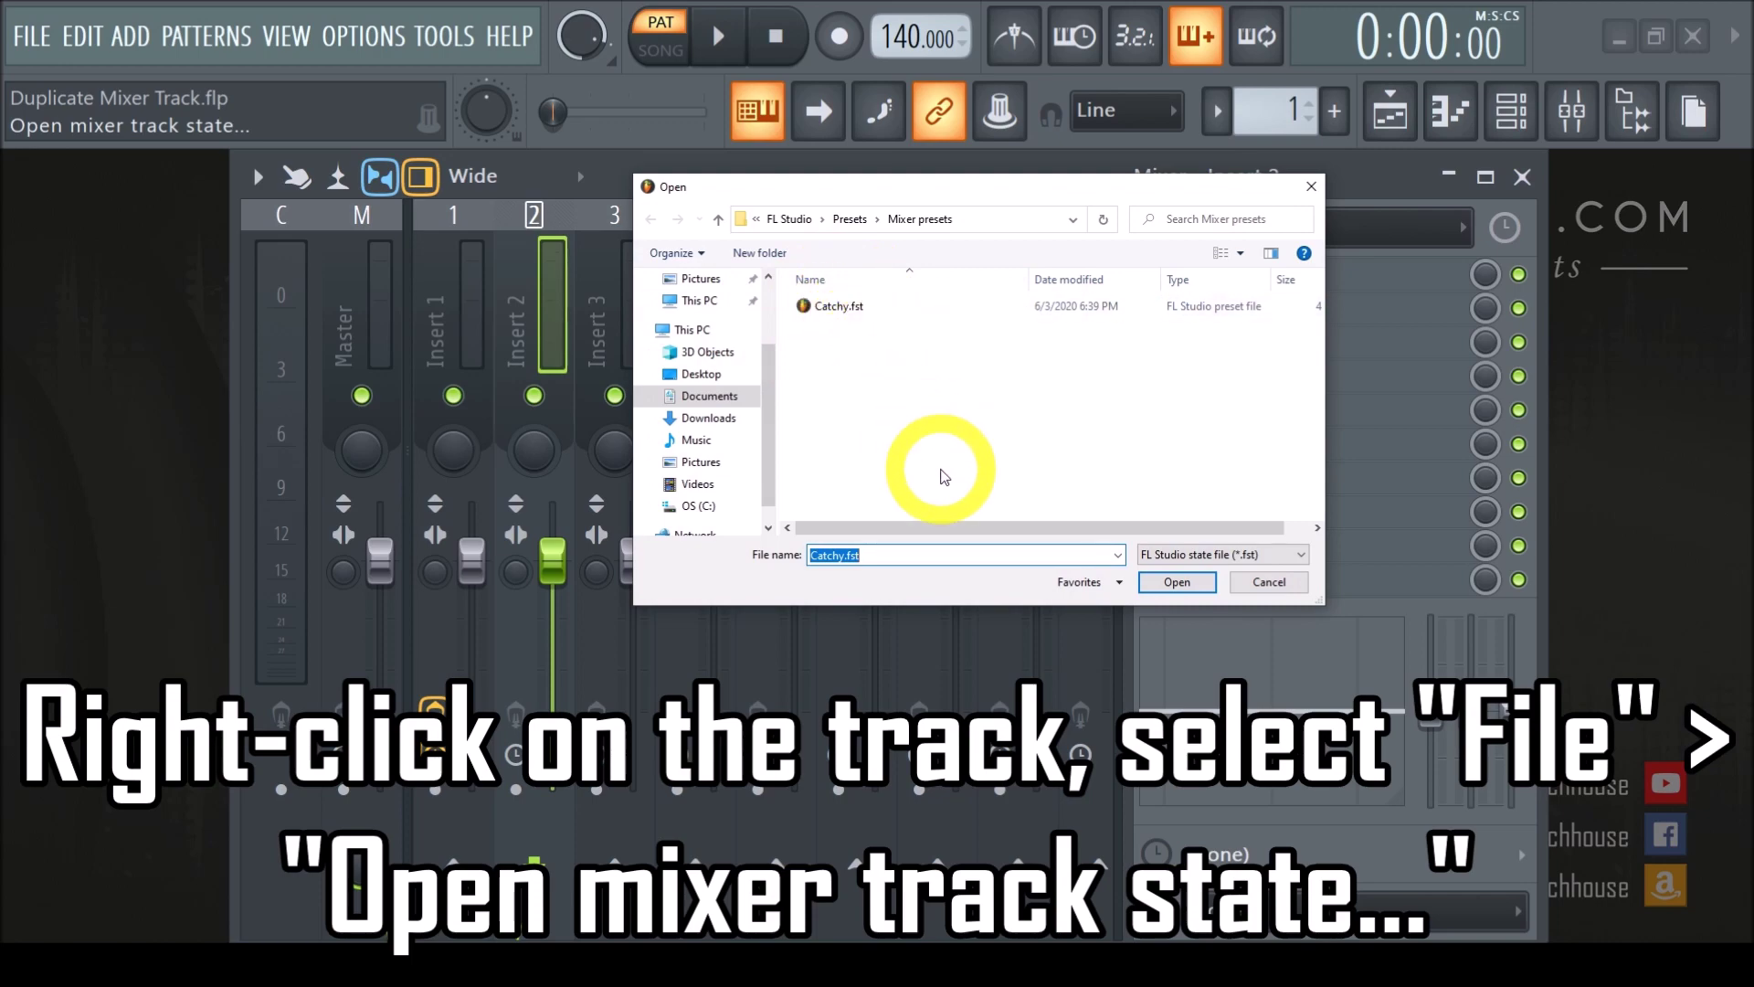
# Load Catchy.fst onto Insert 2 so it holds the same ten-effect chain
pyautogui.moveTo(919, 190); pyautogui.dragTo(701, 172)
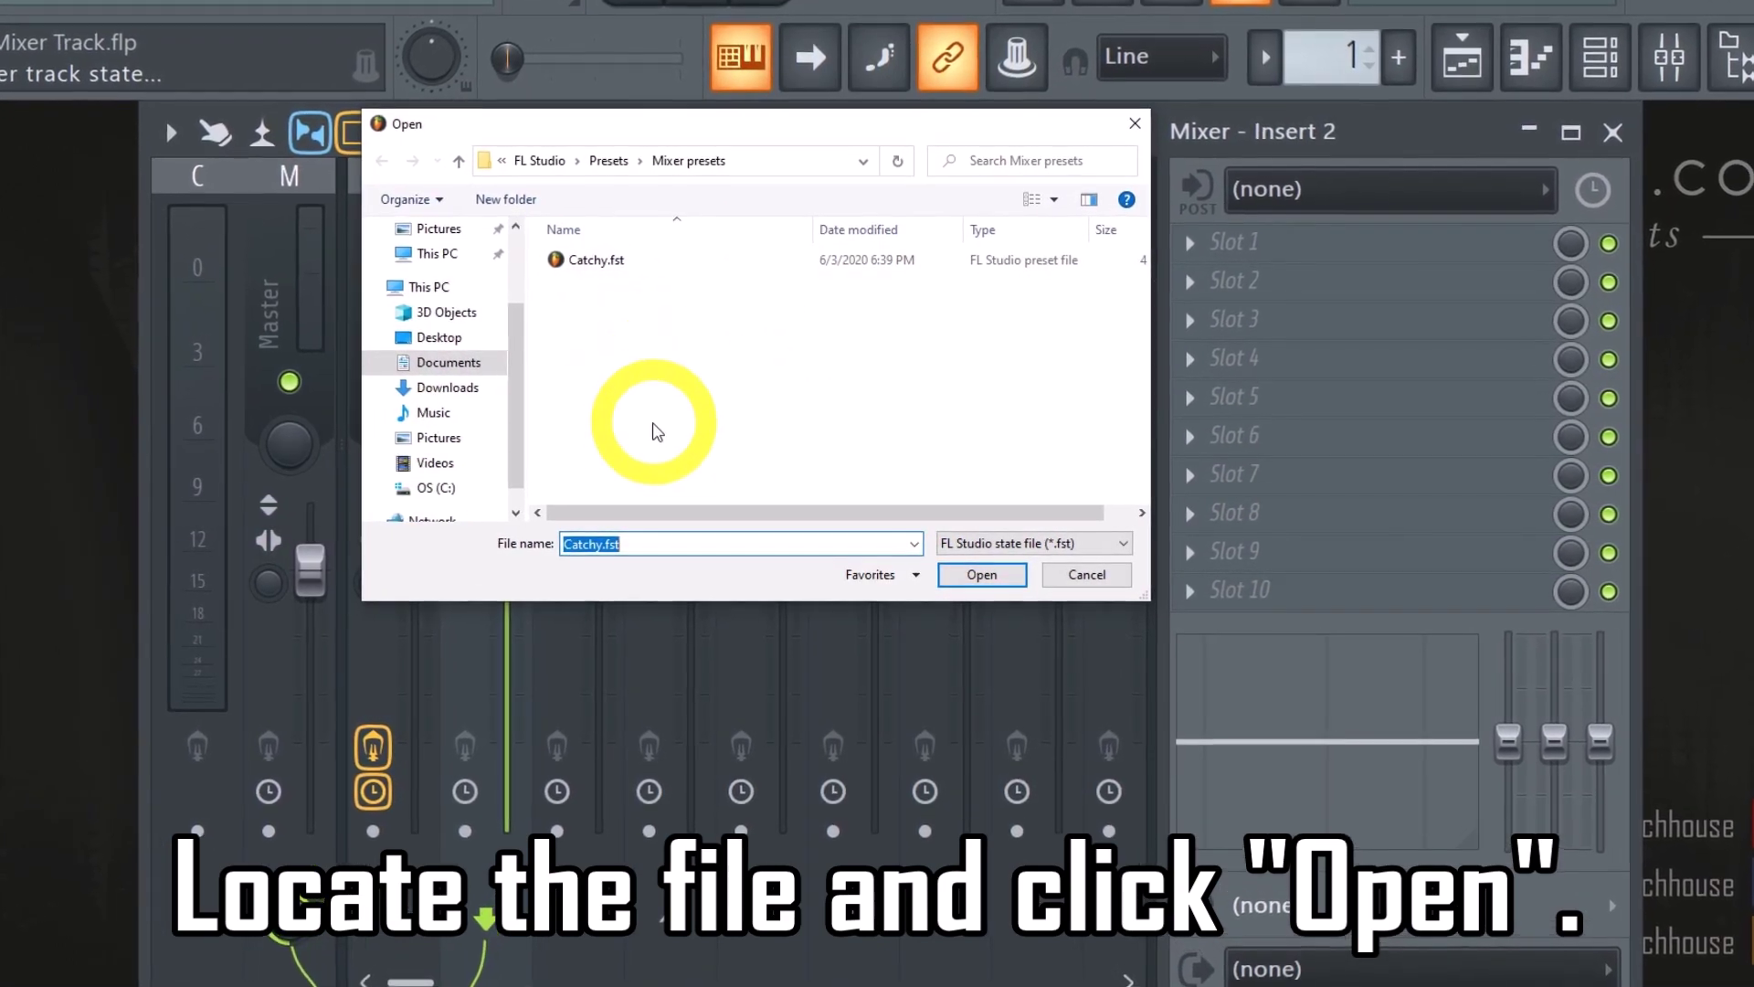
pyautogui.click(593, 259)
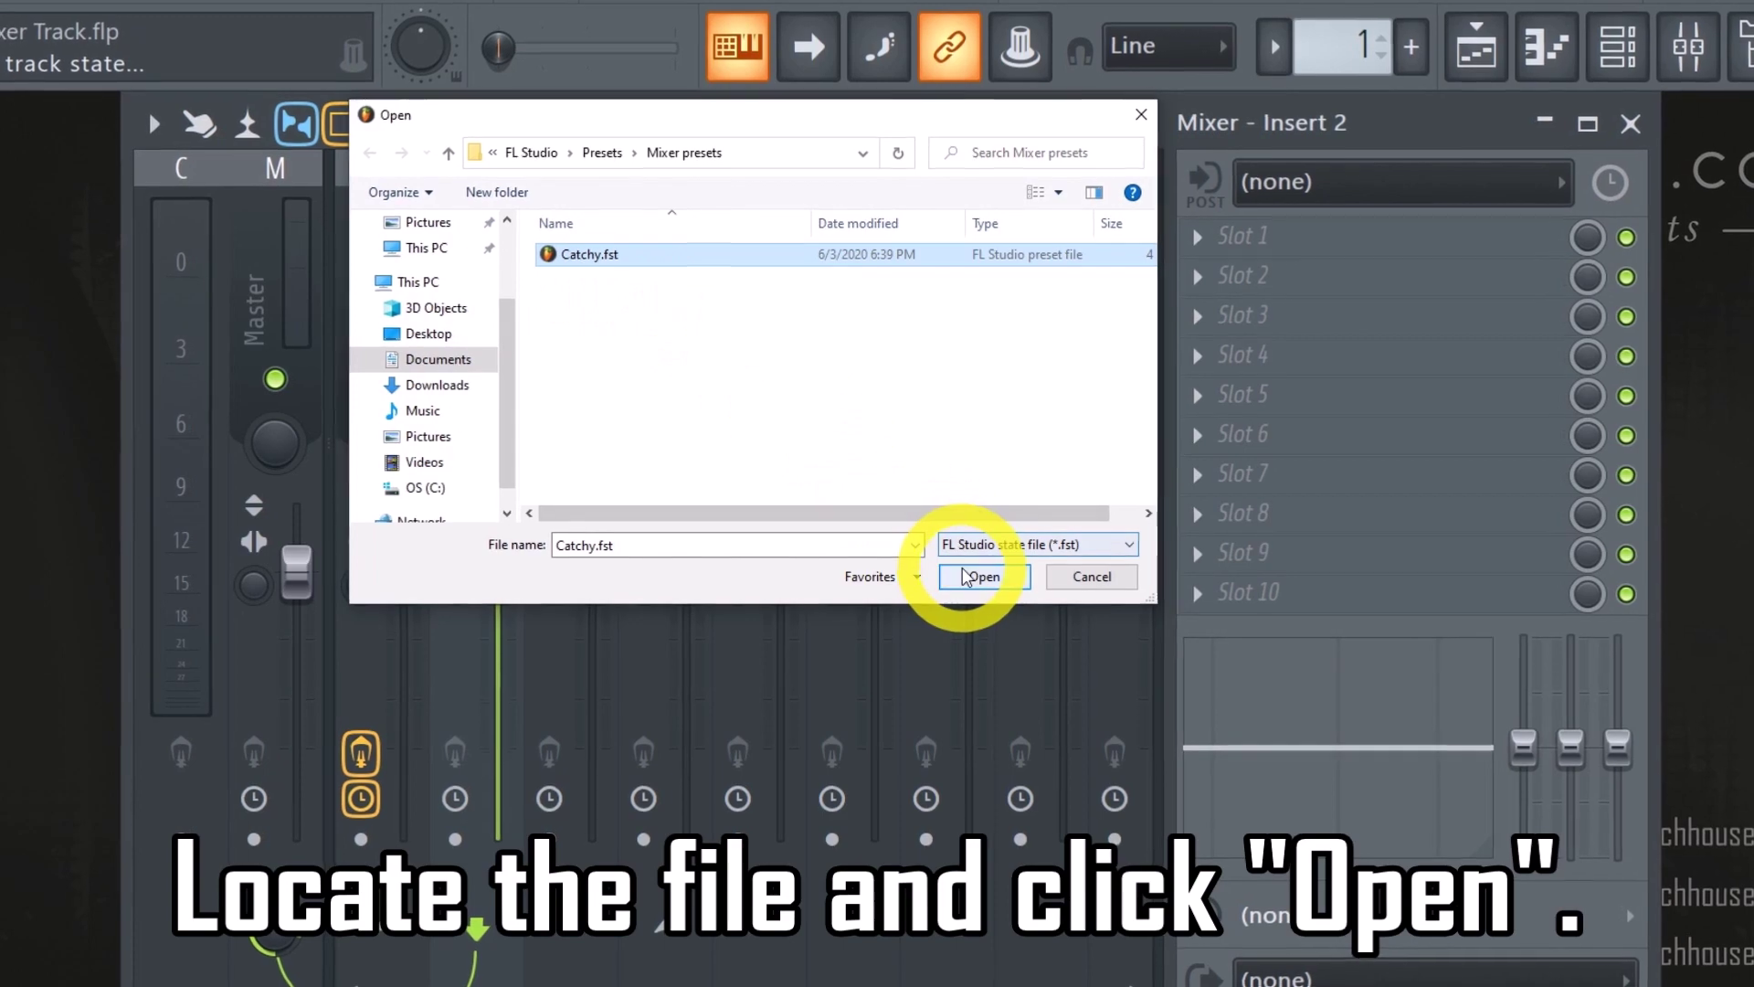
pyautogui.click(967, 575)
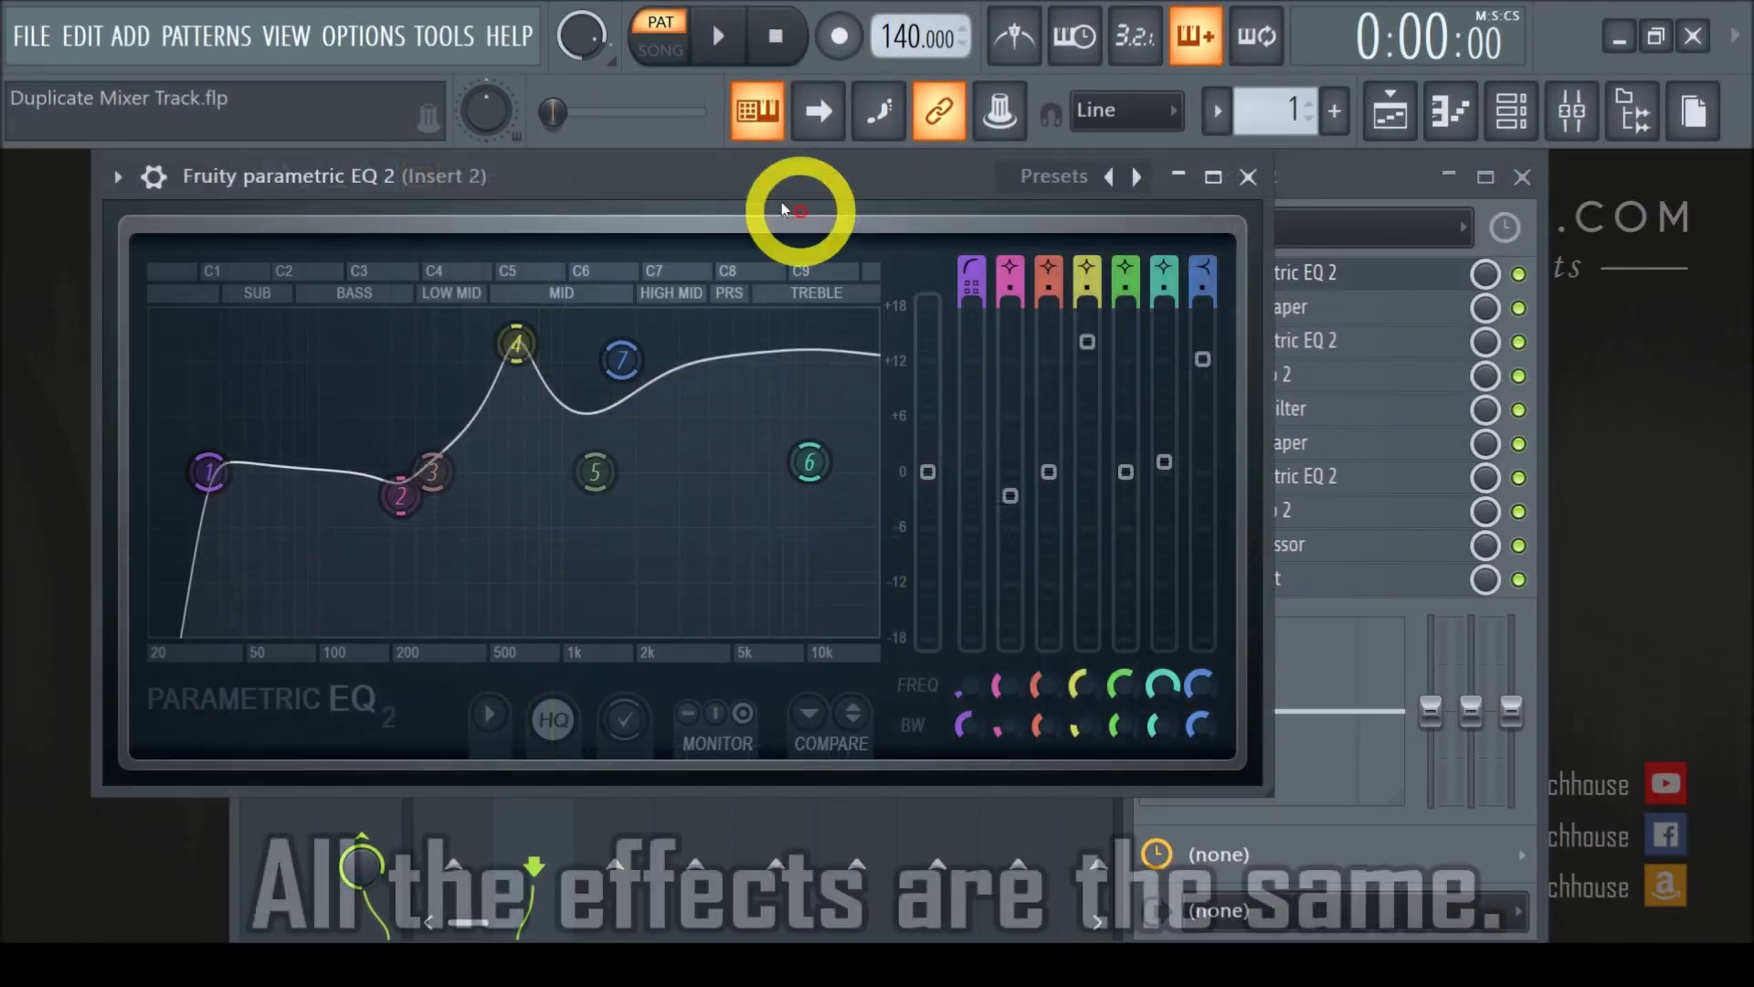
pyautogui.click(459, 293)
pyautogui.click(1233, 272)
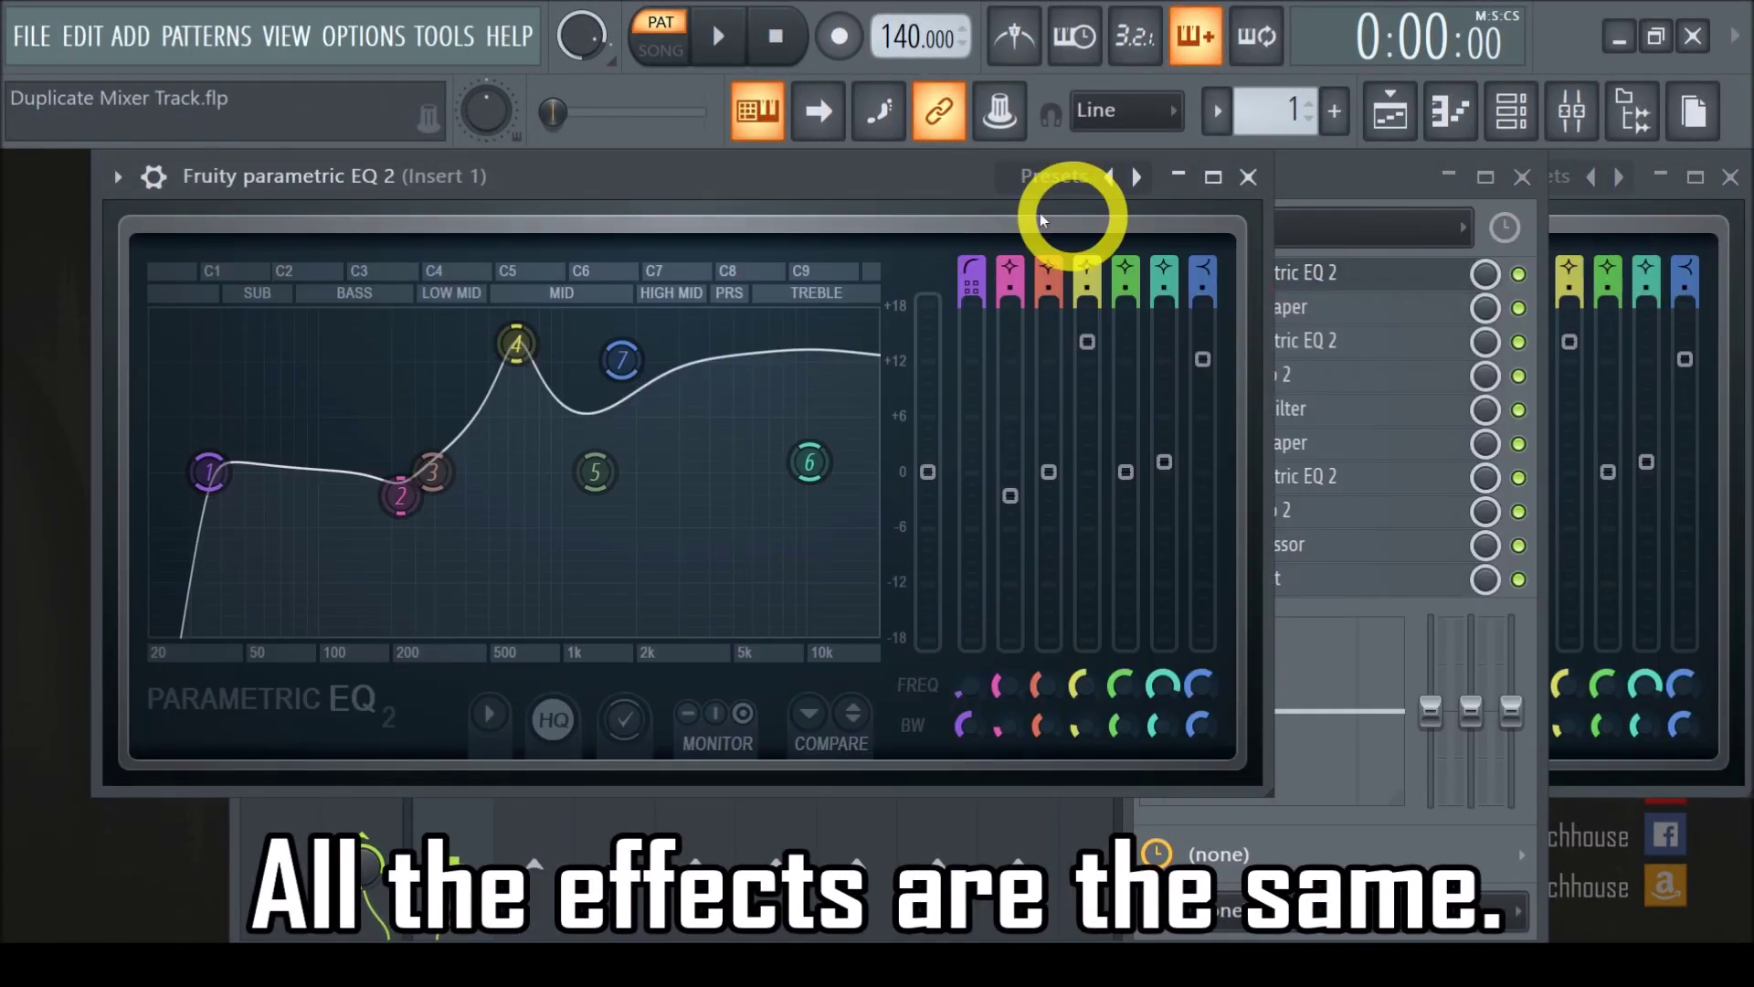
pyautogui.click(536, 215)
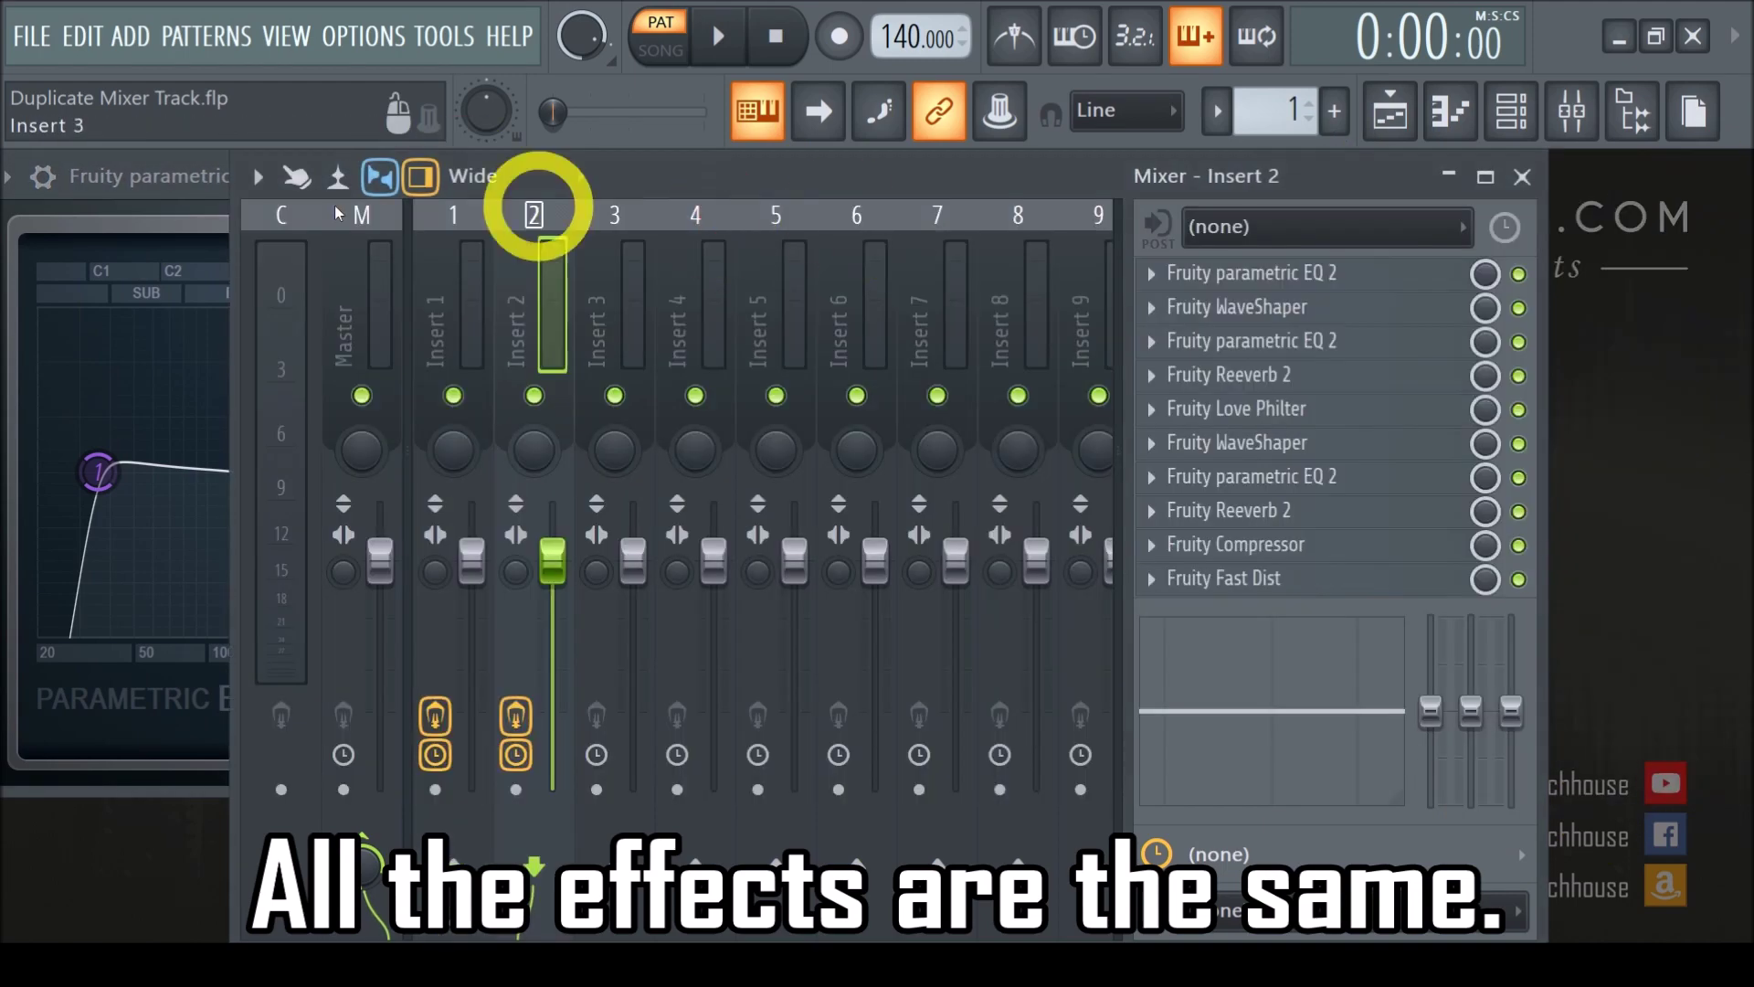
pyautogui.click(1125, 175)
pyautogui.click(1260, 462)
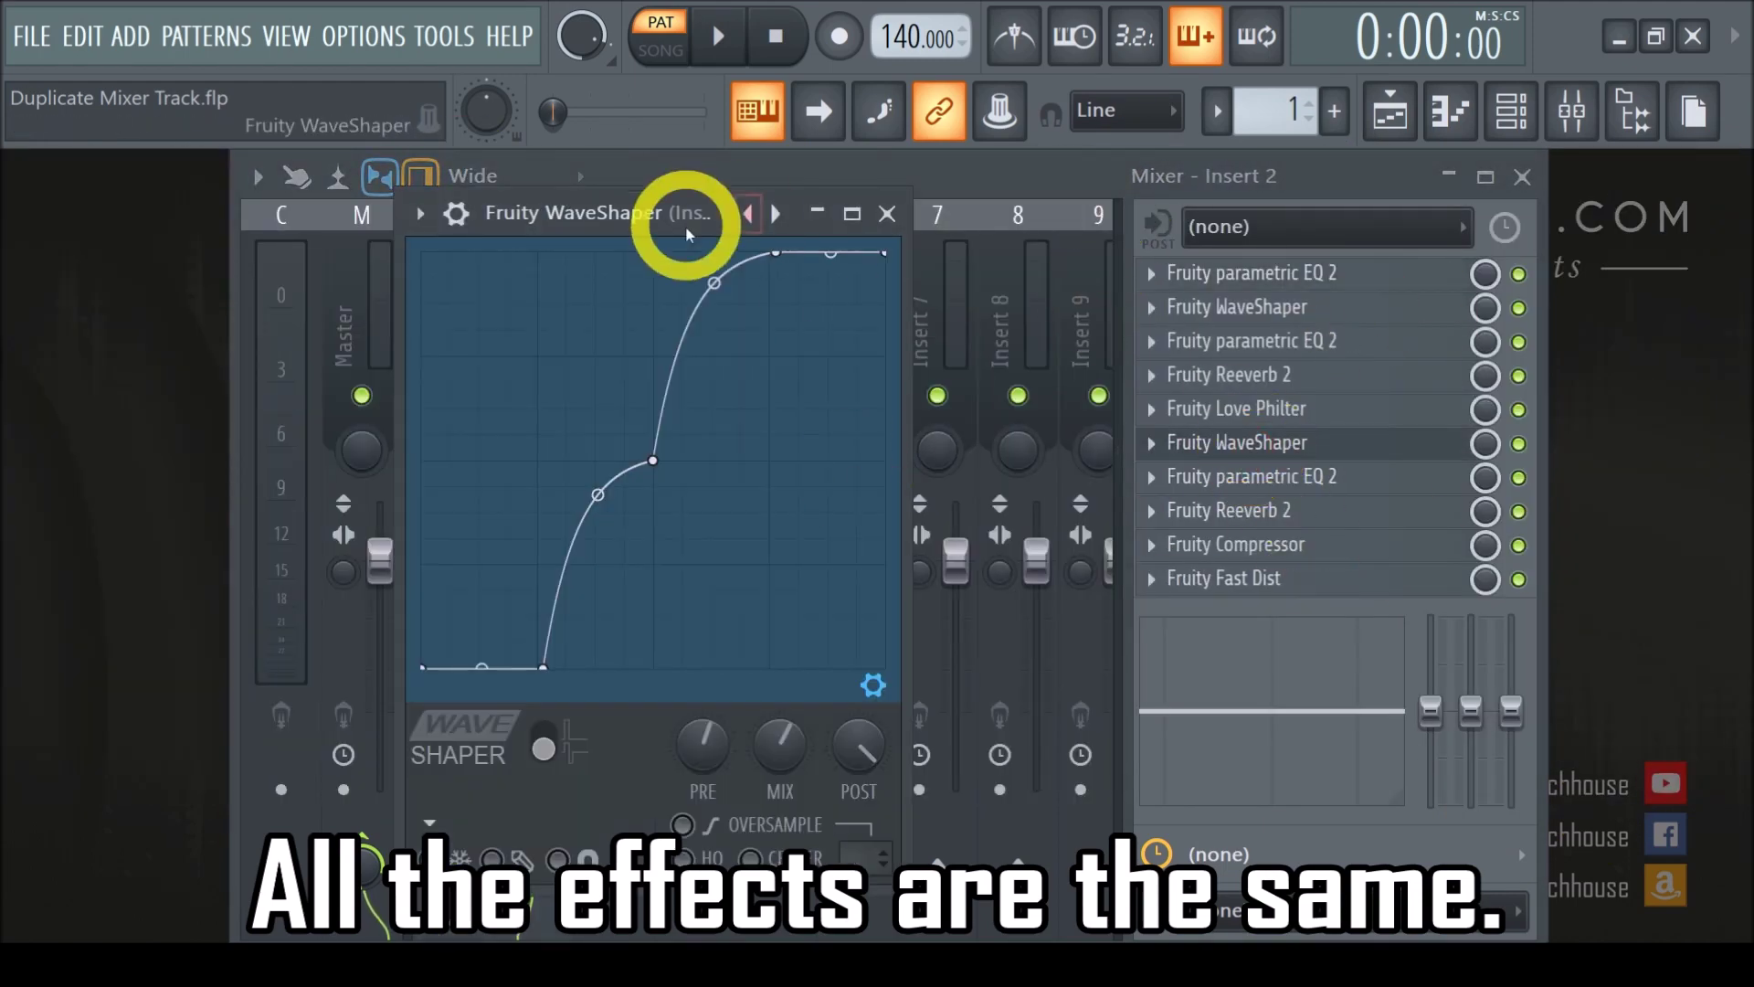
pyautogui.moveTo(689, 212); pyautogui.dragTo(1473, 191)
pyautogui.click(470, 555)
pyautogui.click(1254, 445)
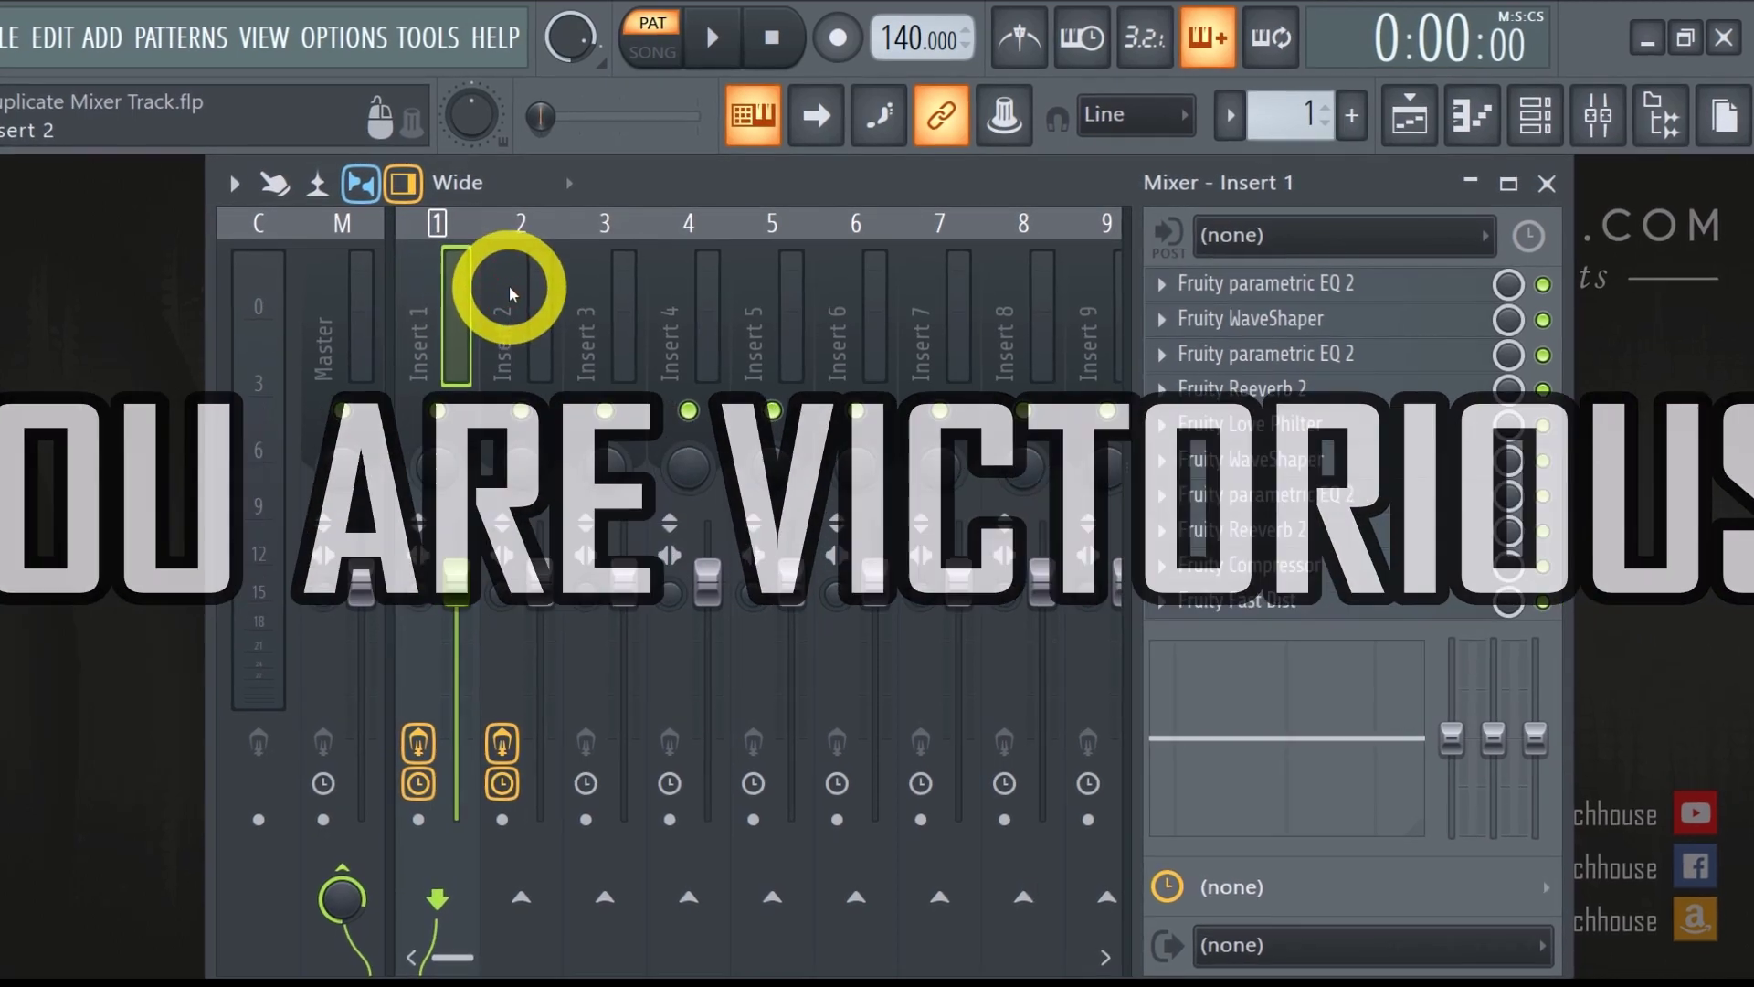
pyautogui.click(428, 315)
# Switch the mixer back to Insert 2 to confirm the copied chain
pyautogui.click(510, 315)
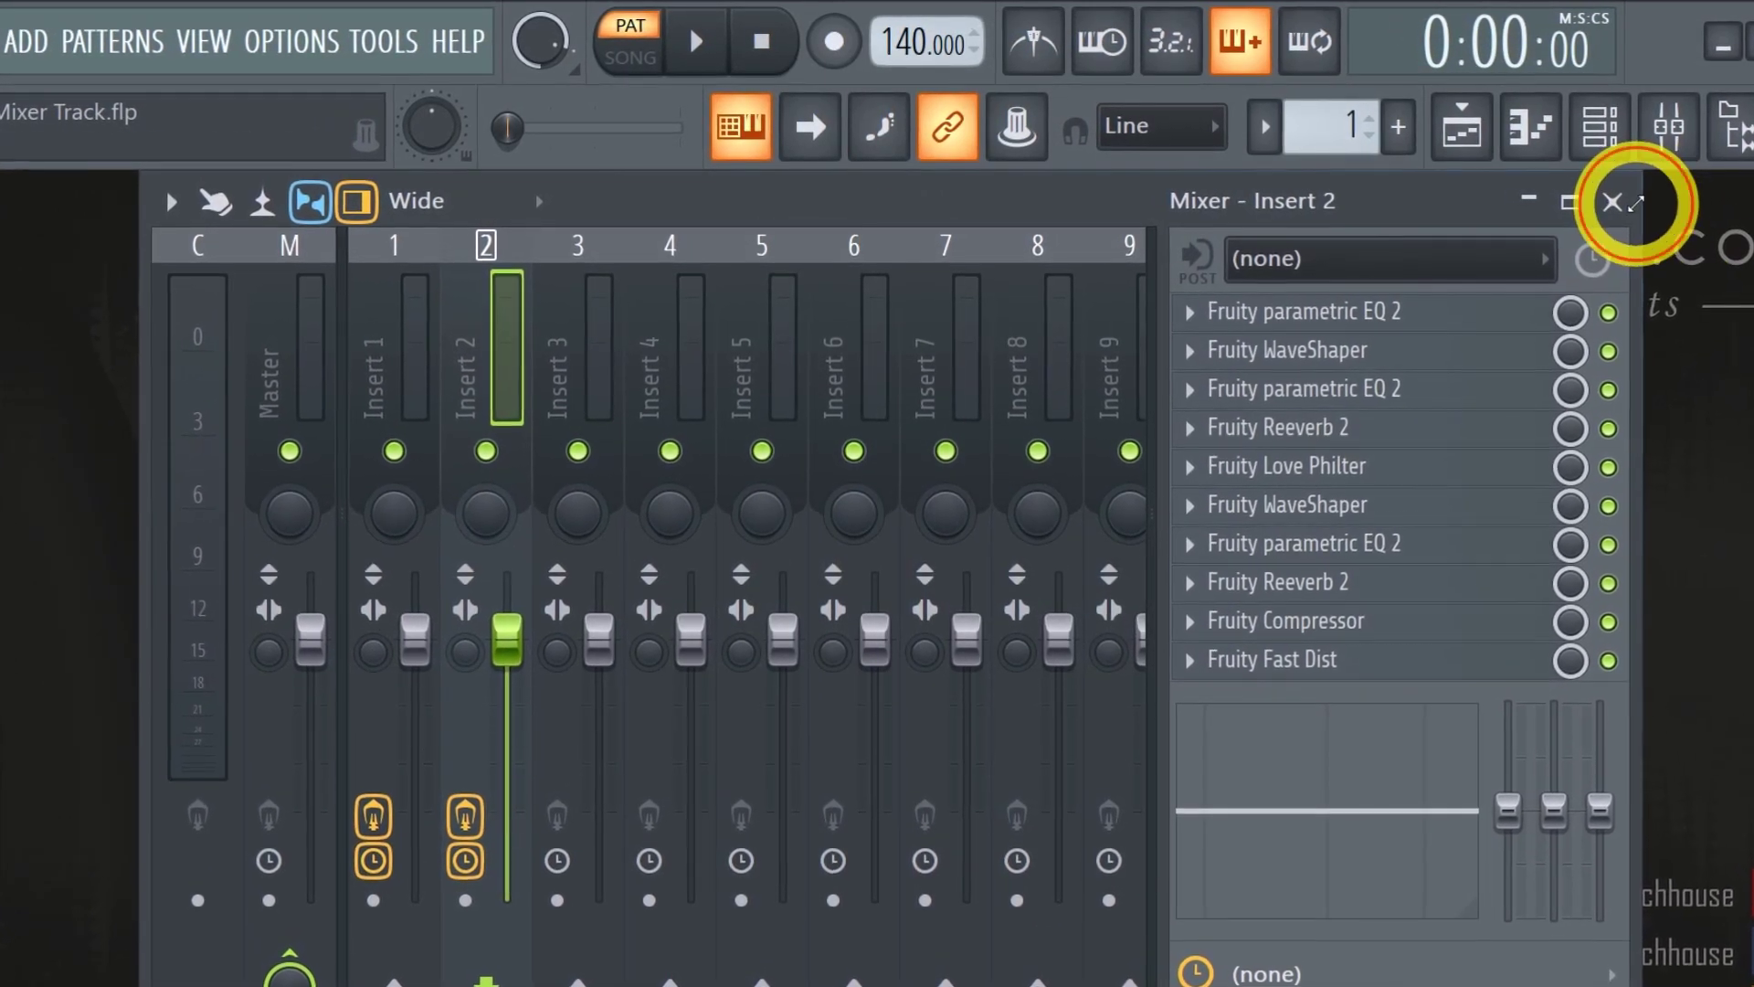
# Close the mixer window
pyautogui.click(1610, 200)
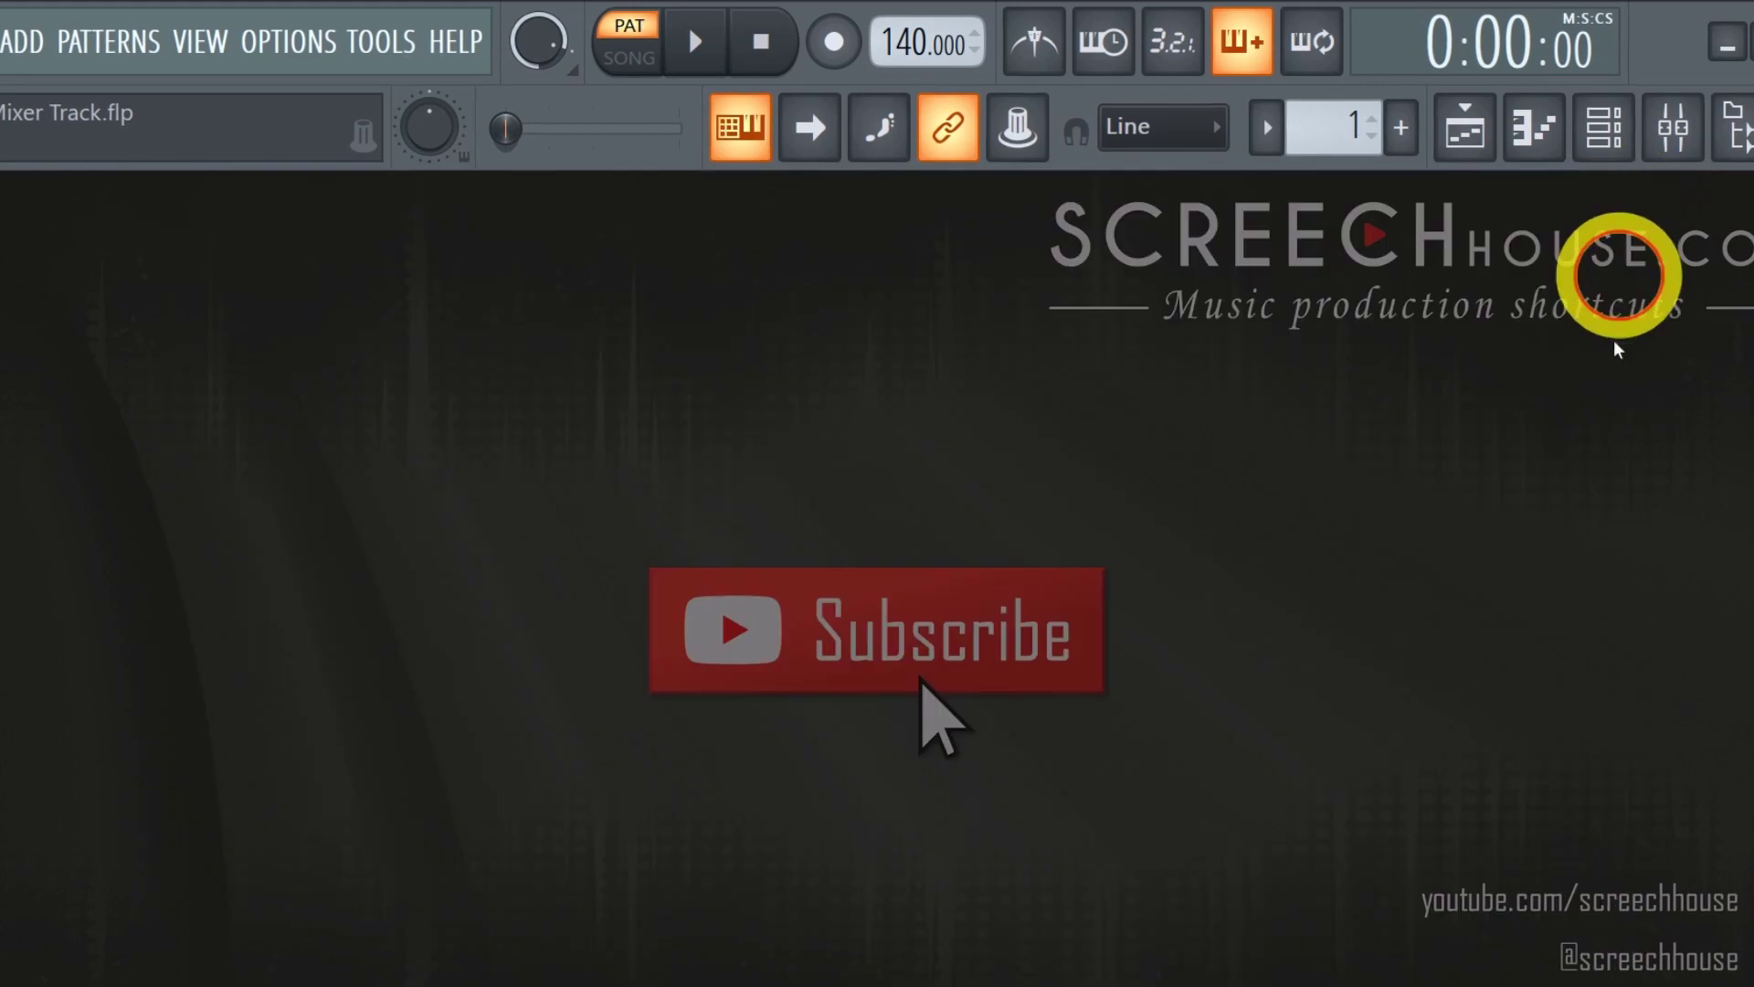